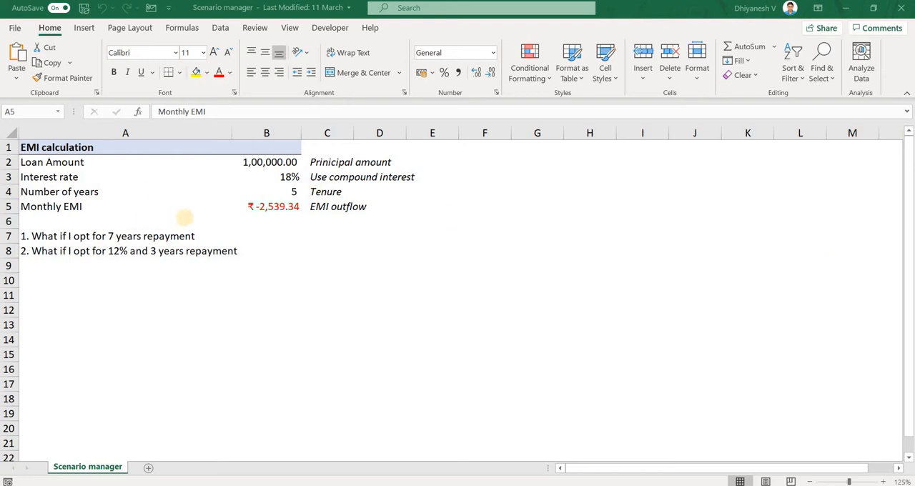
Examine the loan amount, interest rate and number of years inputs and the formula behind the monthly EMI.
{"action": "left_click", "coordinate": [208, 211]}
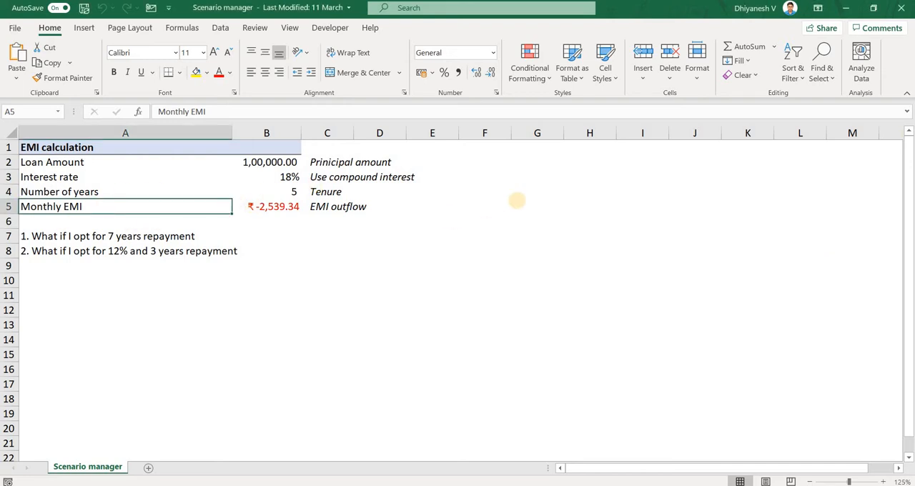
{"action": "left_click", "coordinate": [277, 208]}
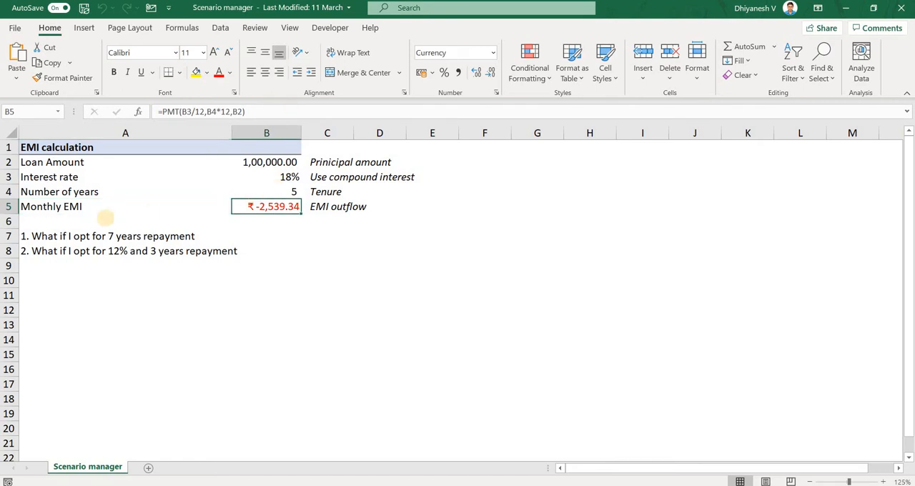
{"action": "left_click", "coordinate": [102, 206]}
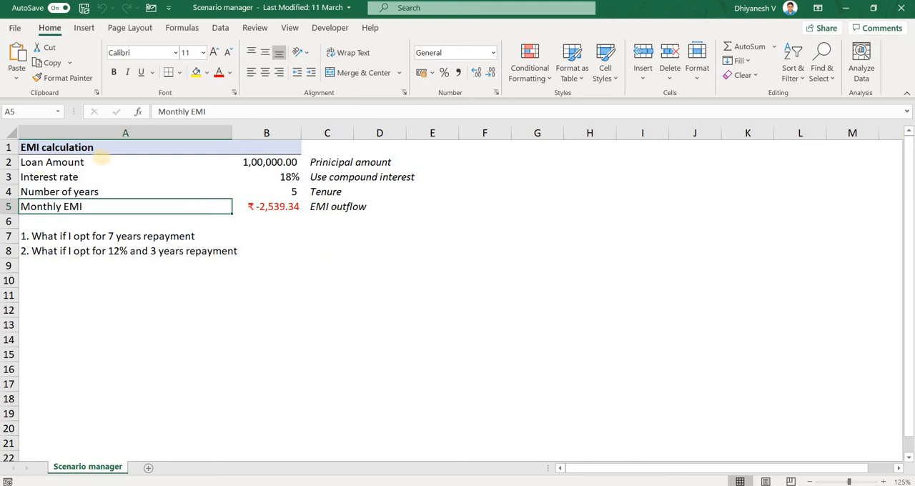
{"action": "left_click", "coordinate": [101, 159]}
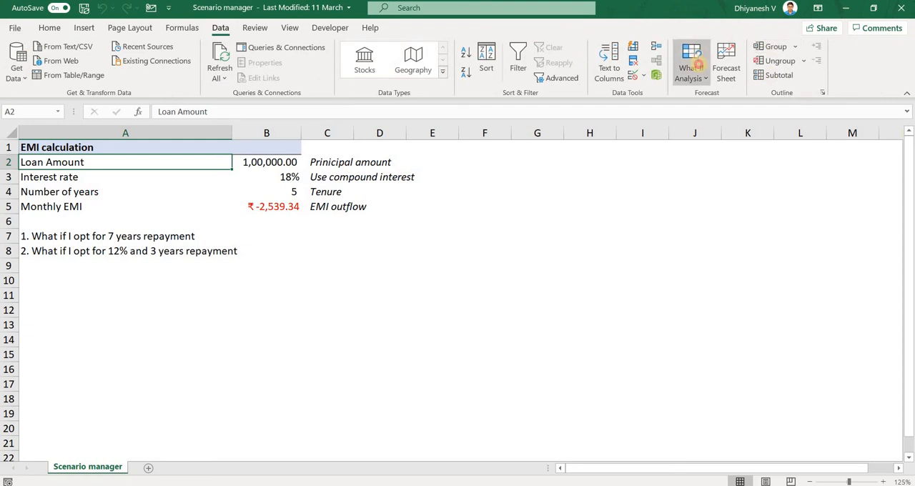
{"action": "left_click", "coordinate": [698, 64]}
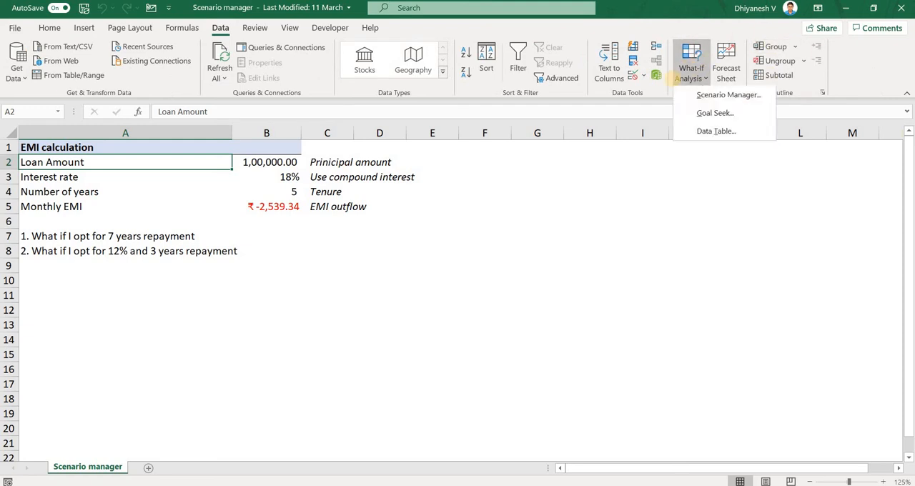
{"action": "left_click", "coordinate": [238, 283]}
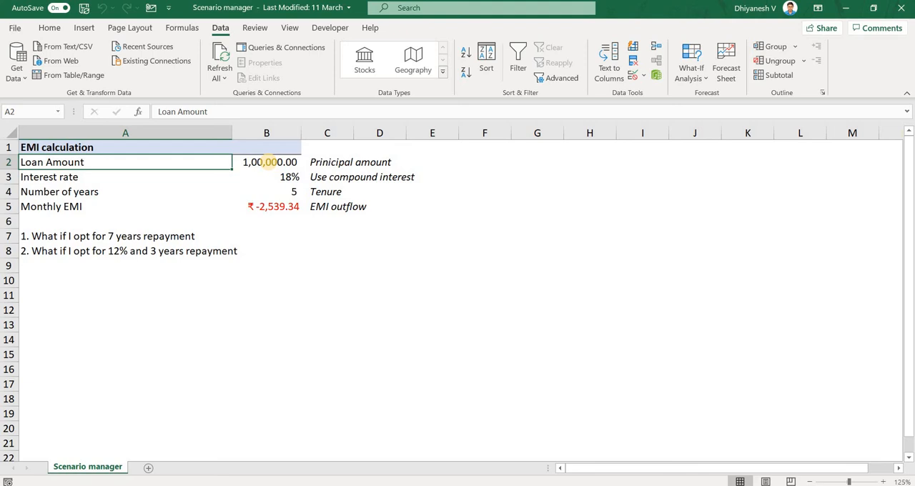
{"action": "left_click", "coordinate": [275, 163]}
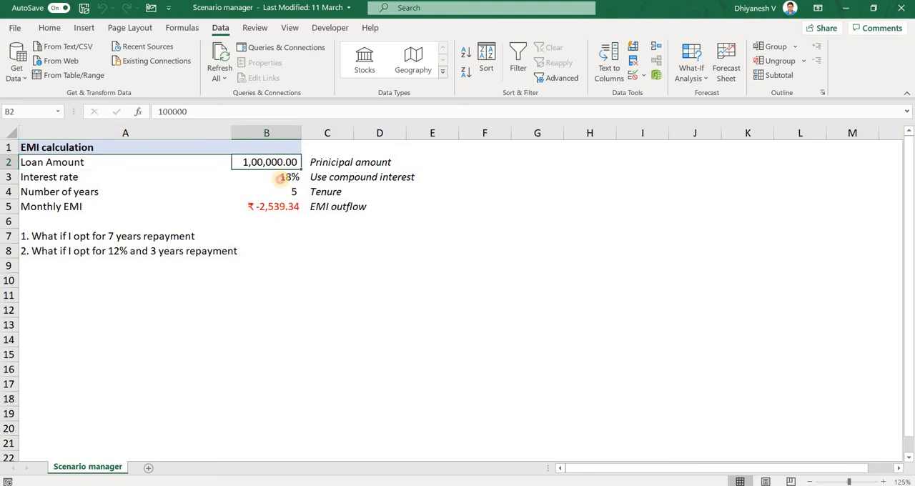
{"action": "left_click", "coordinate": [282, 179]}
{"action": "key", "text": "Down"}
{"action": "key", "text": "Down"}
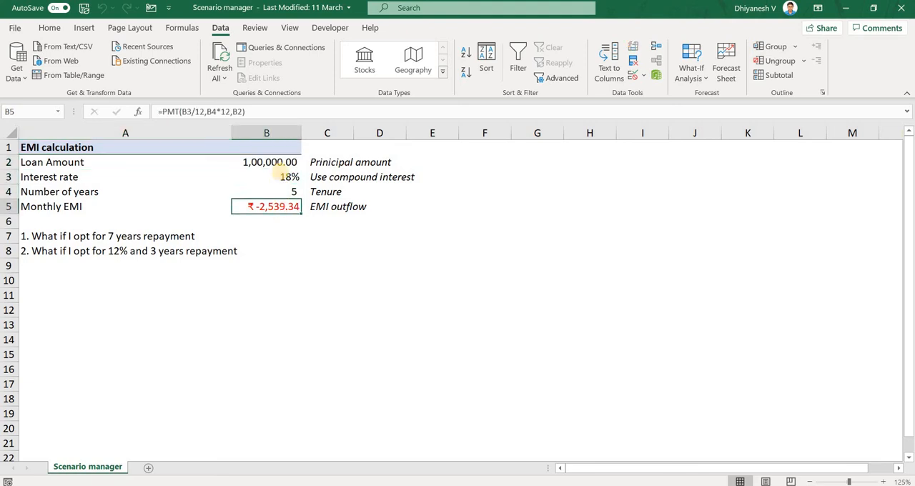
{"action": "left_click_drag", "start_coordinate": [278, 162], "coordinate": [282, 193]}
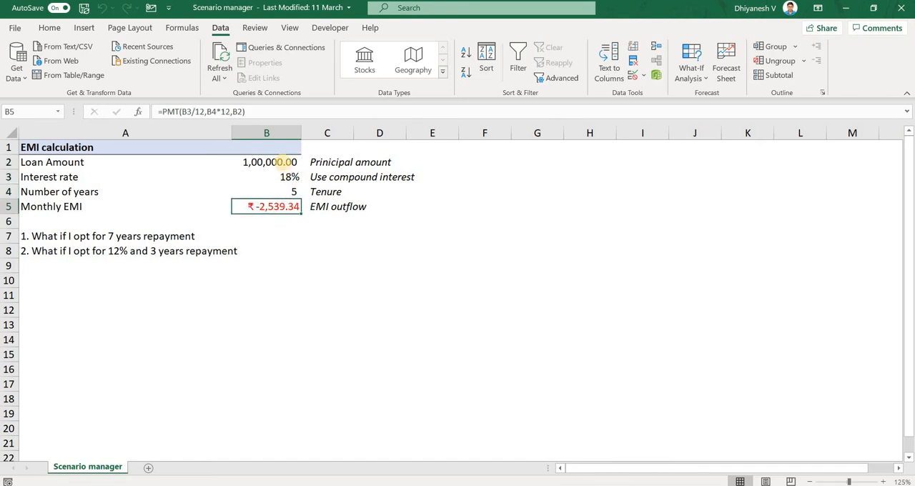
{"action": "left_click_drag", "start_coordinate": [282, 162], "coordinate": [276, 206]}
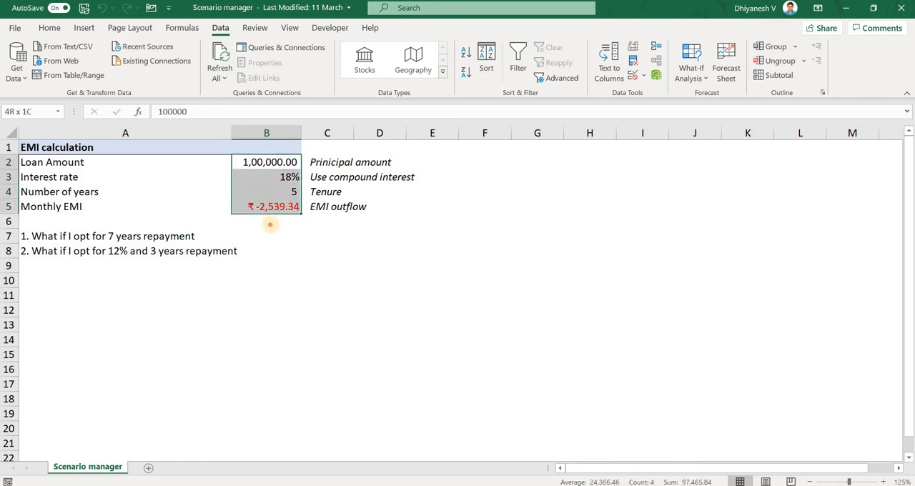
{"action": "left_click", "coordinate": [270, 220]}
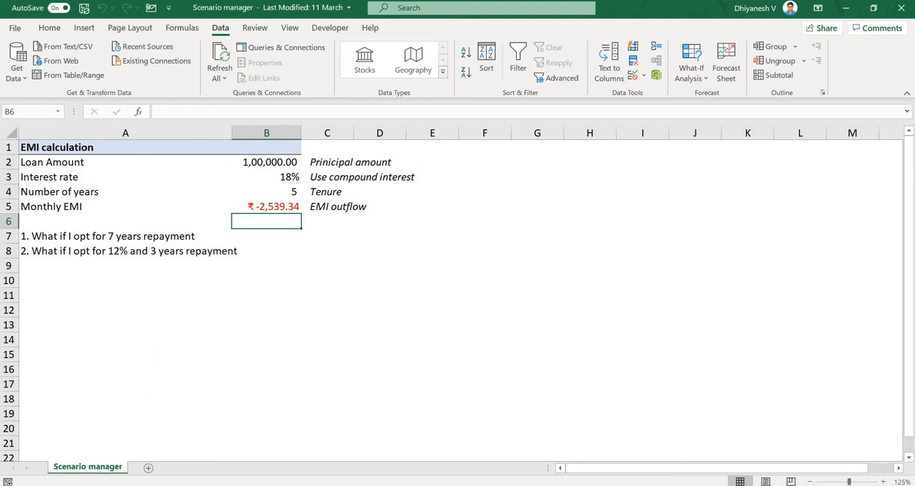
Name the loan amount cell B2 "Loan" and the interest rate cell B3 "Rate".
{"action": "left_click", "coordinate": [266, 159]}
{"action": "left_click", "coordinate": [10, 111]}
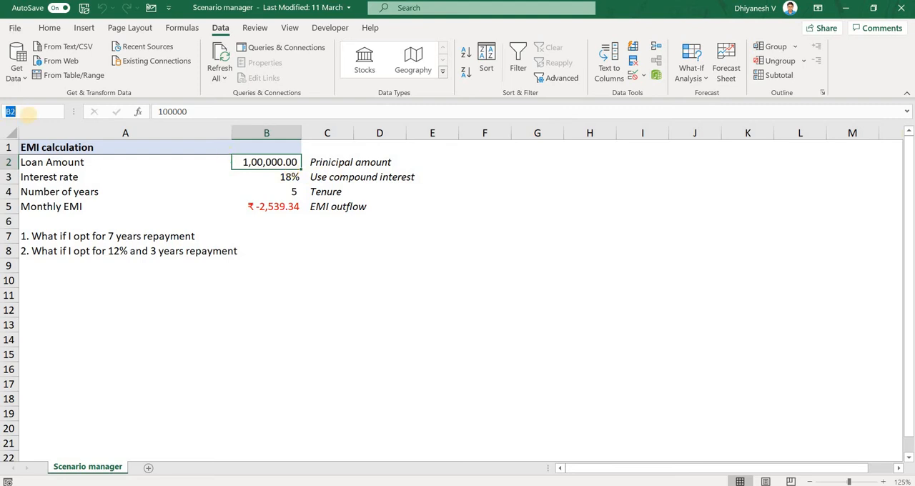
{"action": "type", "text": "Loan"}
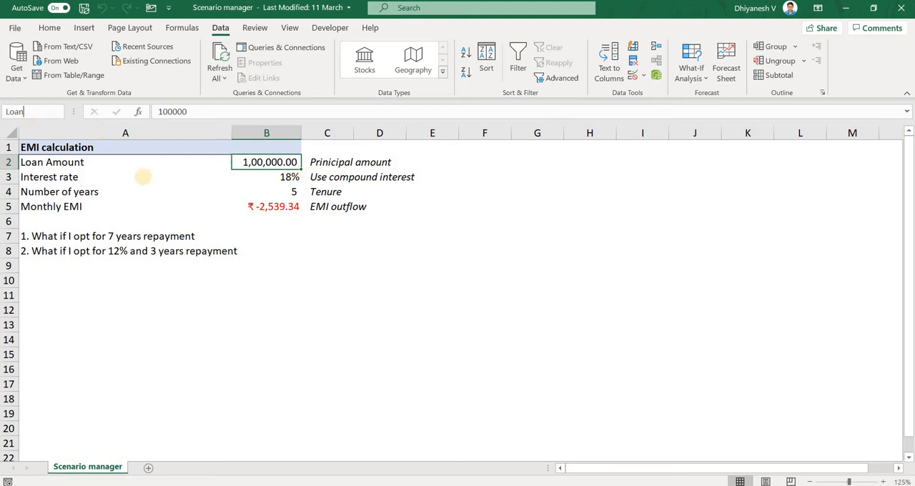
{"action": "left_click", "coordinate": [264, 178]}
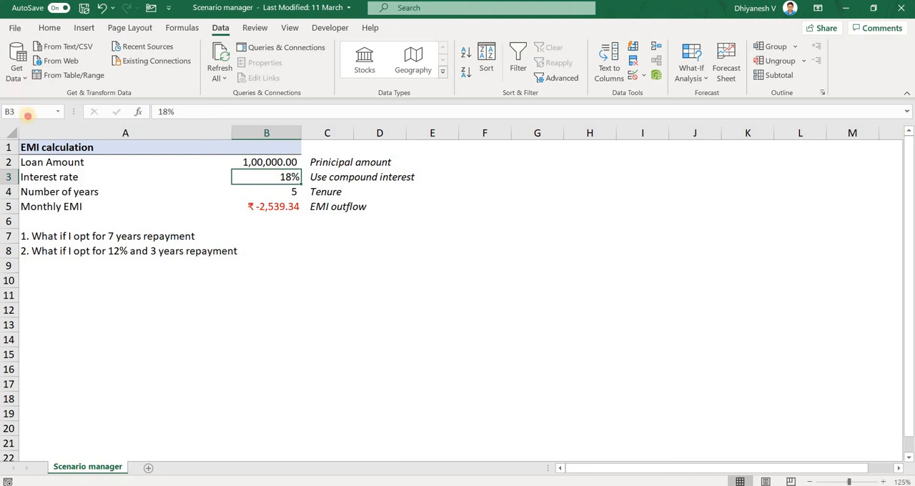
{"action": "left_click", "coordinate": [27, 113]}
{"action": "type", "text": "Rate"}
{"action": "key", "text": "Return"}
Name the number of years cell B4 "Tenure" and the monthly EMI cell B5 "EMI".
{"action": "left_click", "coordinate": [279, 193]}
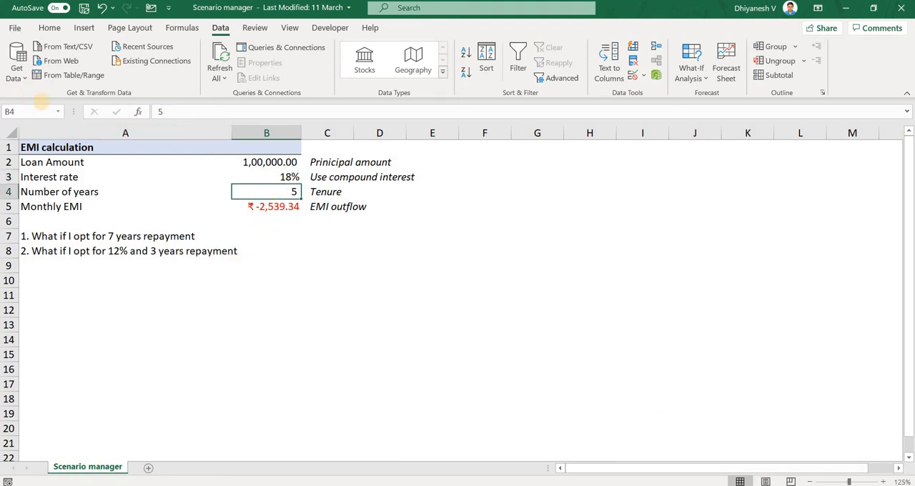
{"action": "left_click", "coordinate": [35, 112]}
{"action": "type", "text": "Tenure"}
{"action": "key", "text": "Return"}
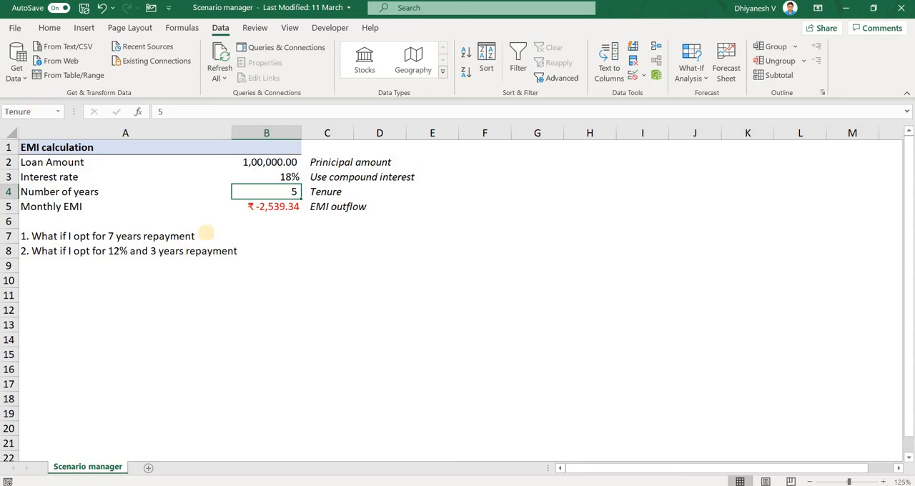
{"action": "left_click", "coordinate": [273, 207]}
{"action": "left_click", "coordinate": [24, 112]}
{"action": "type", "text": "EMI"}
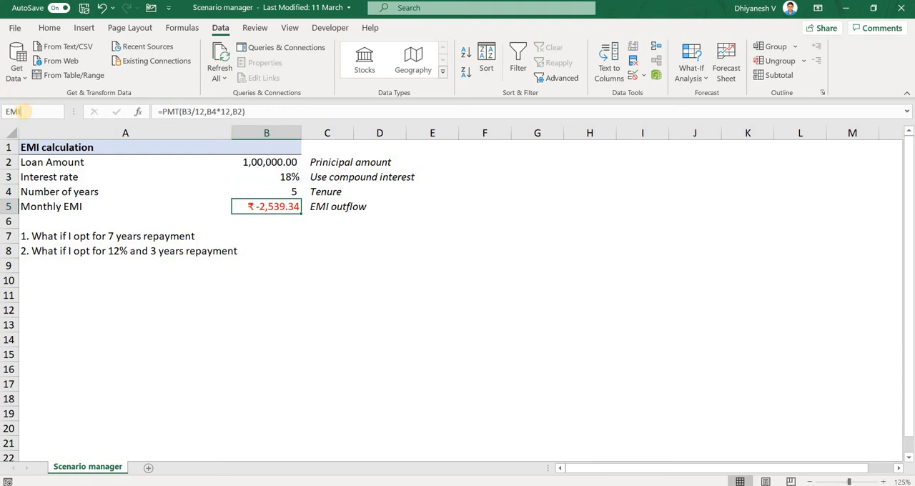
{"action": "key", "text": "Return"}
Delete the defined name "Rate" for the interest rate cell in the Name Manager.
{"action": "left_click", "coordinate": [287, 179]}
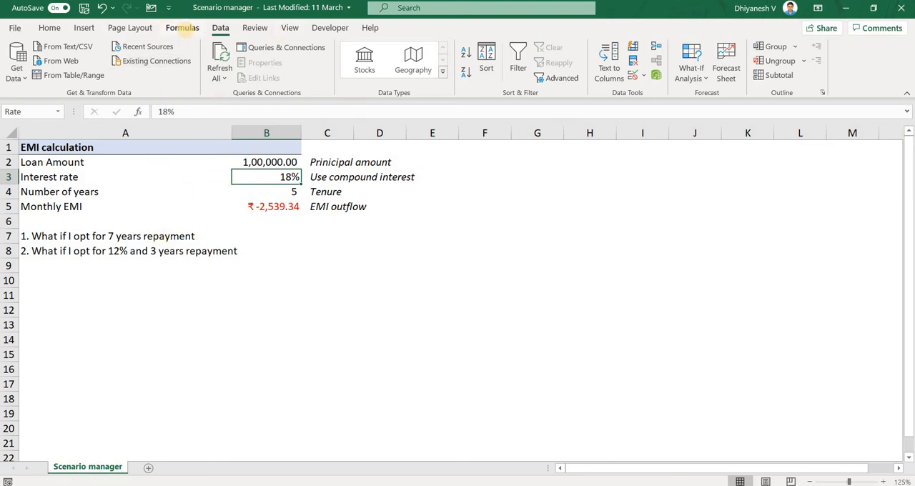
{"action": "left_click", "coordinate": [182, 27]}
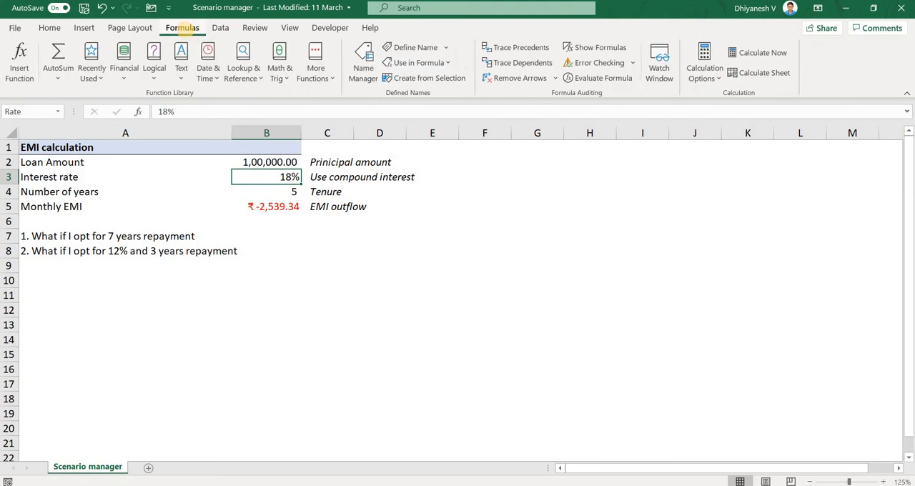
{"action": "left_click", "coordinate": [361, 65]}
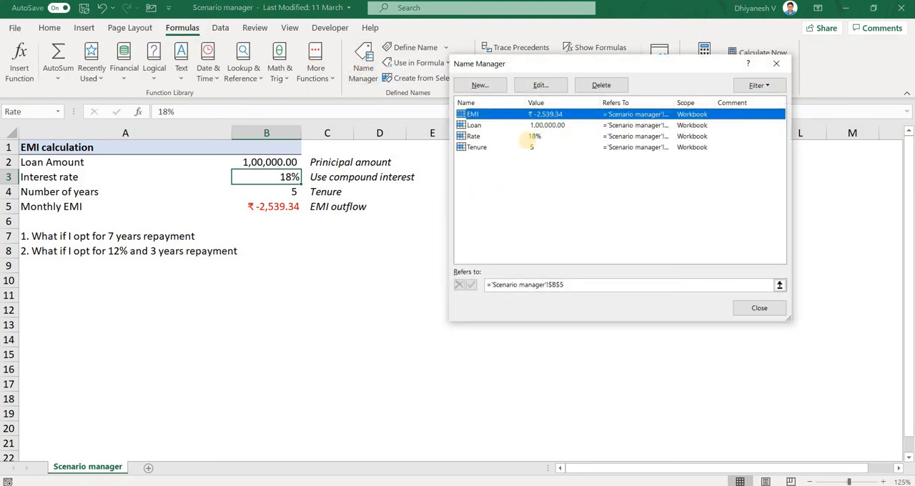
{"action": "left_click", "coordinate": [524, 137]}
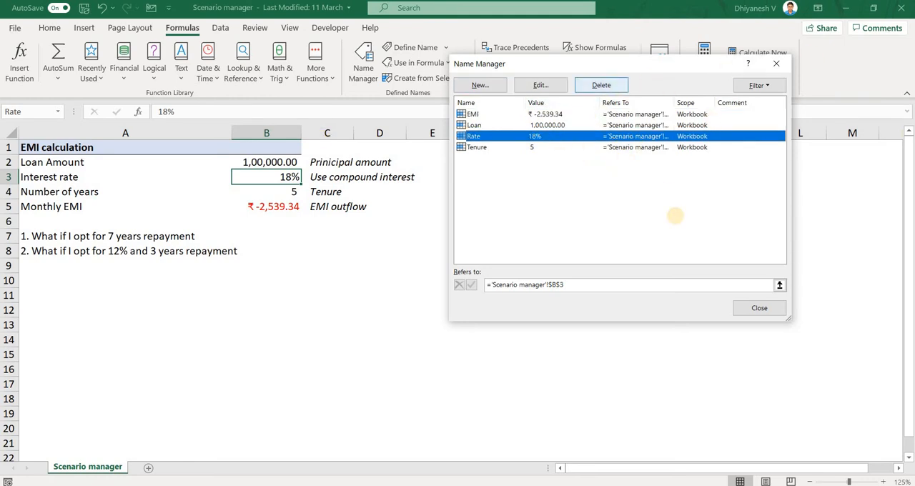
{"action": "left_click", "coordinate": [421, 281]}
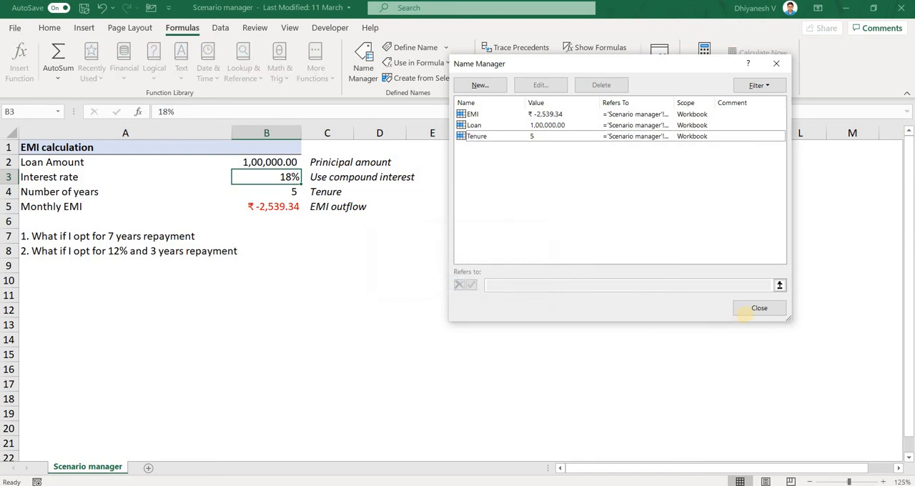
{"action": "left_click", "coordinate": [743, 313]}
Delete the existing "7 years" and "12% 3 years" scenarios in the Scenario Manager.
{"action": "left_click", "coordinate": [179, 236]}
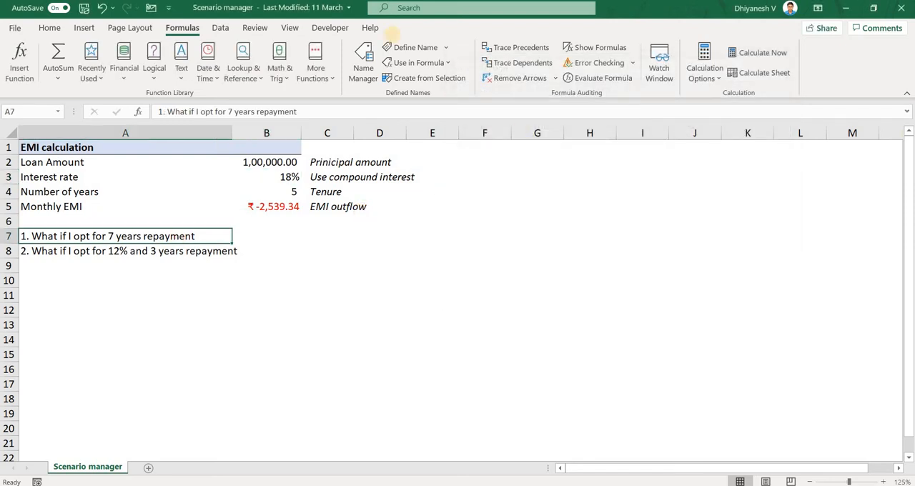
{"action": "left_click", "coordinate": [220, 28]}
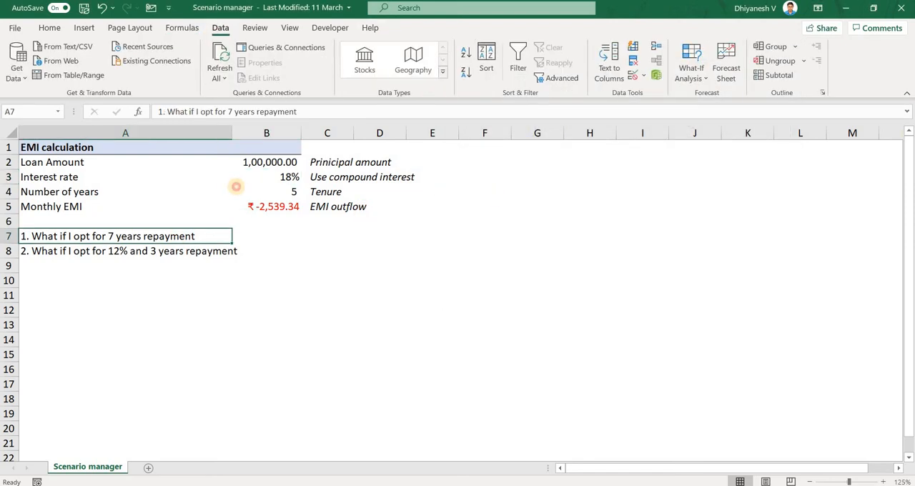
{"action": "left_click", "coordinate": [230, 190]}
{"action": "left_click", "coordinate": [697, 69]}
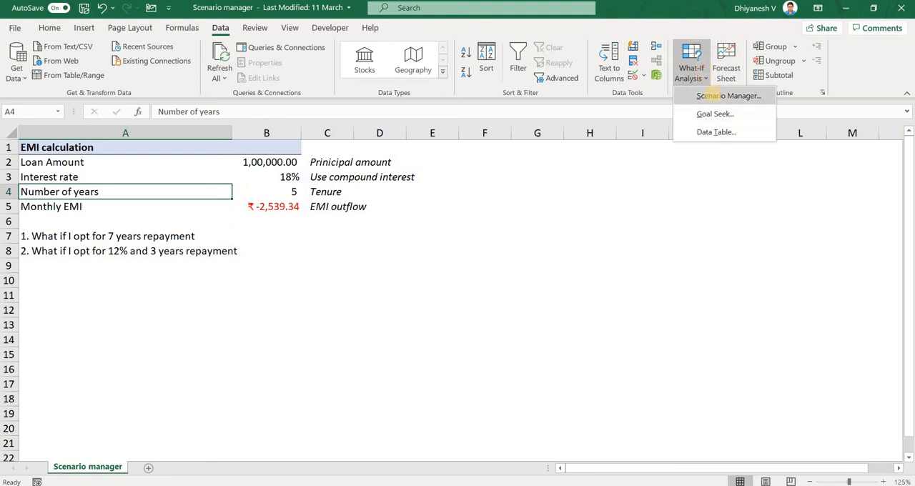
{"action": "left_click", "coordinate": [712, 94]}
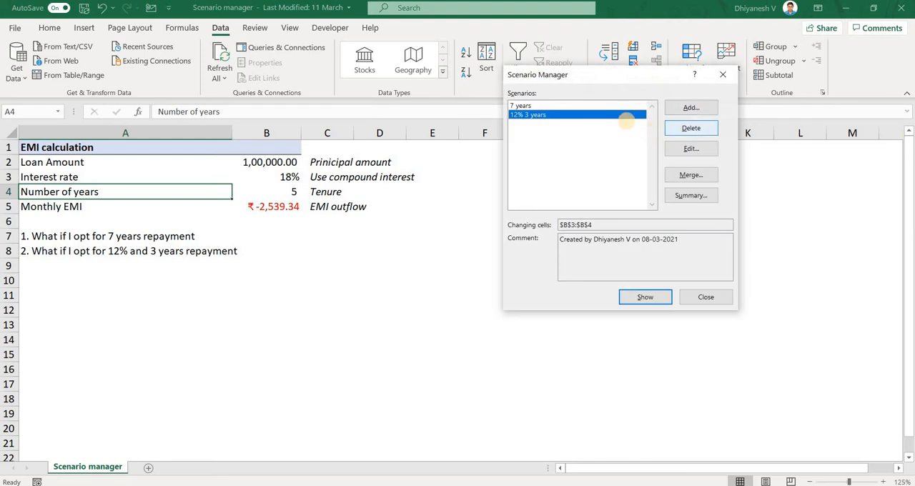
{"action": "left_click", "coordinate": [600, 107]}
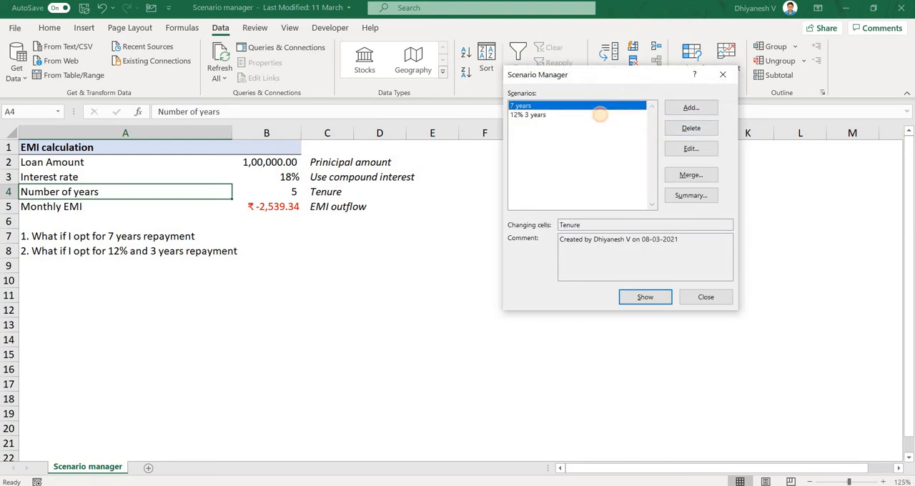
{"action": "left_click", "coordinate": [600, 114]}
{"action": "left_click", "coordinate": [593, 105]}
{"action": "left_click", "coordinate": [704, 133]}
{"action": "left_click", "coordinate": [675, 129]}
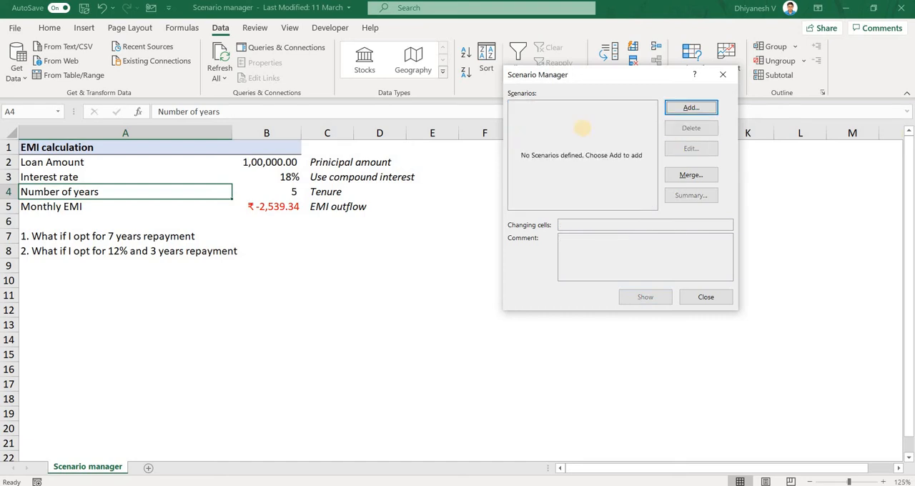
Create a scenario named "First Bank" with the number of years cell B4 as its changing cell.
{"action": "left_click", "coordinate": [681, 111]}
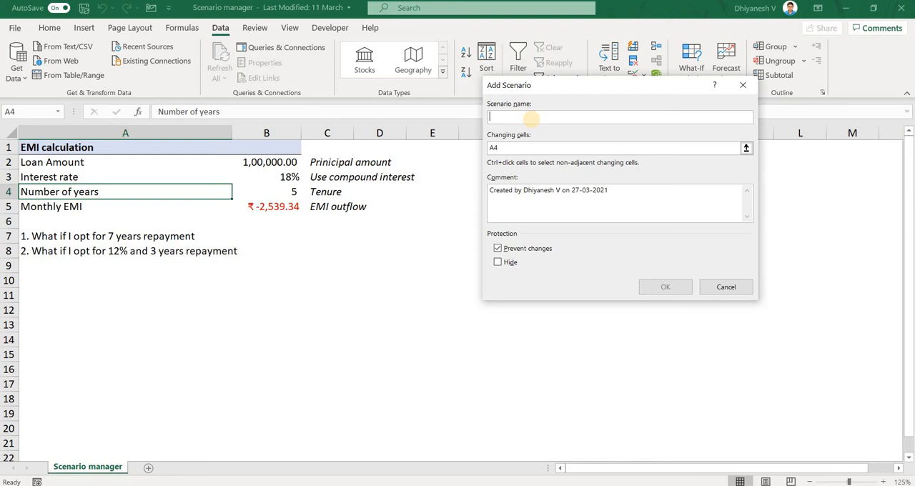
{"action": "type", "text": "First Bank"}
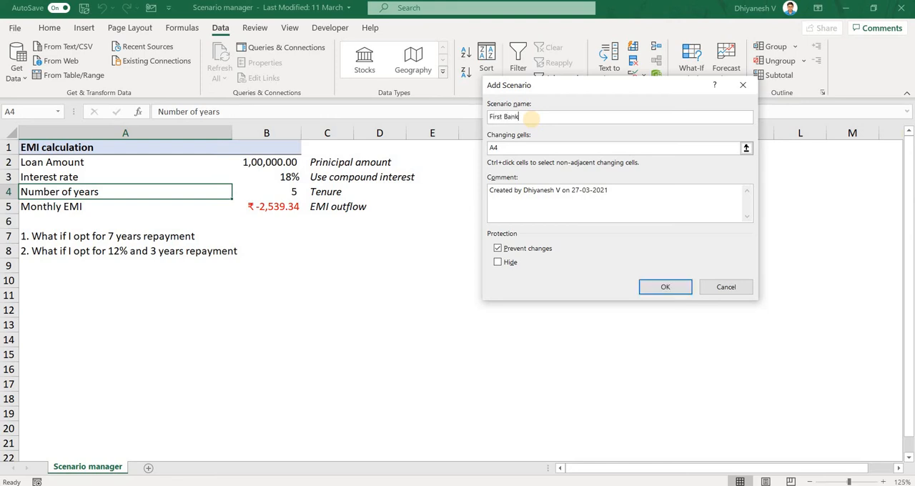
{"action": "left_click", "coordinate": [524, 148]}
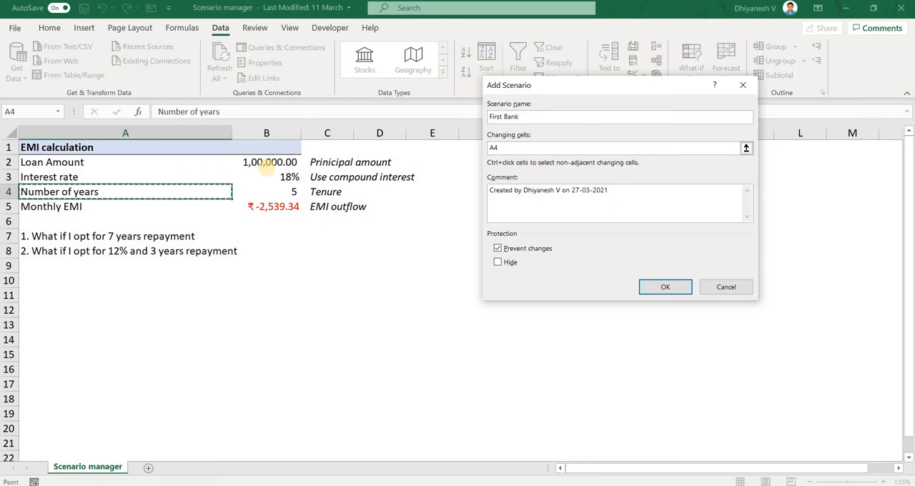
{"action": "left_click", "coordinate": [279, 191]}
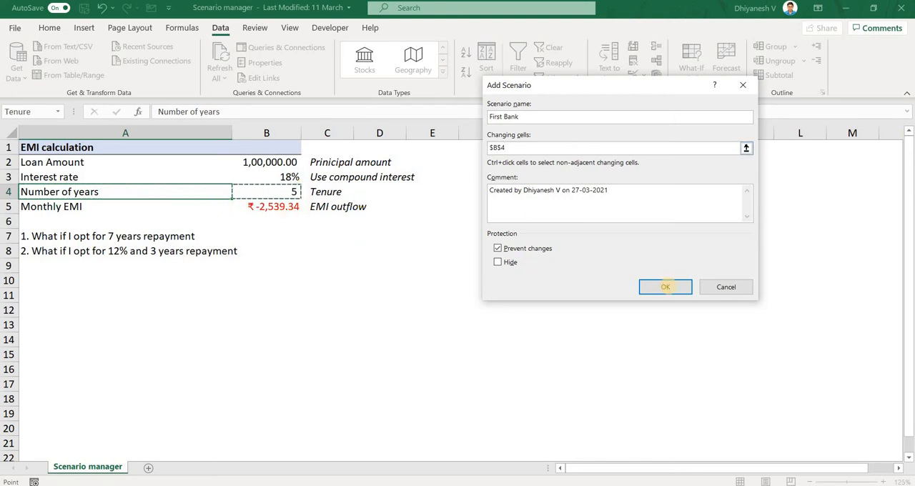
{"action": "left_click", "coordinate": [665, 287]}
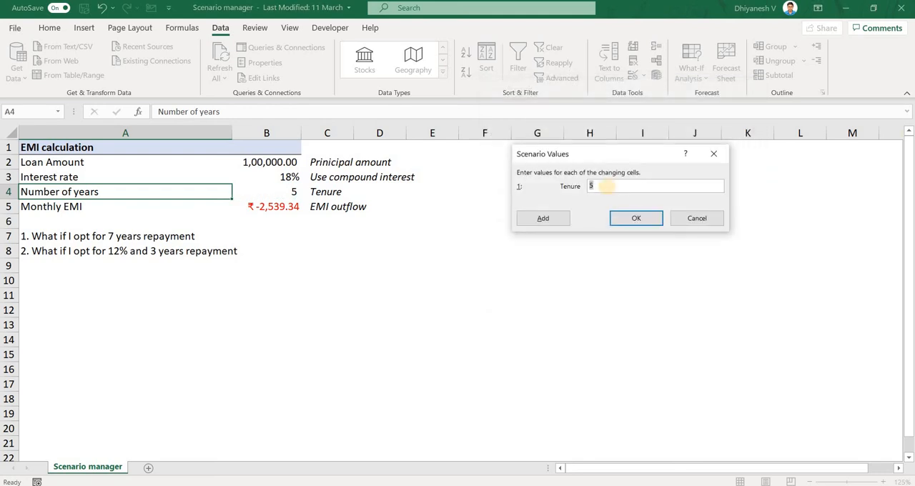
Set the First Bank scenario's Tenure value to 7 and continue to adding another scenario.
{"action": "left_click", "coordinate": [604, 185]}
{"action": "left_click_drag", "start_coordinate": [607, 185], "coordinate": [588, 185]}
{"action": "key", "text": "Num_Lock"}
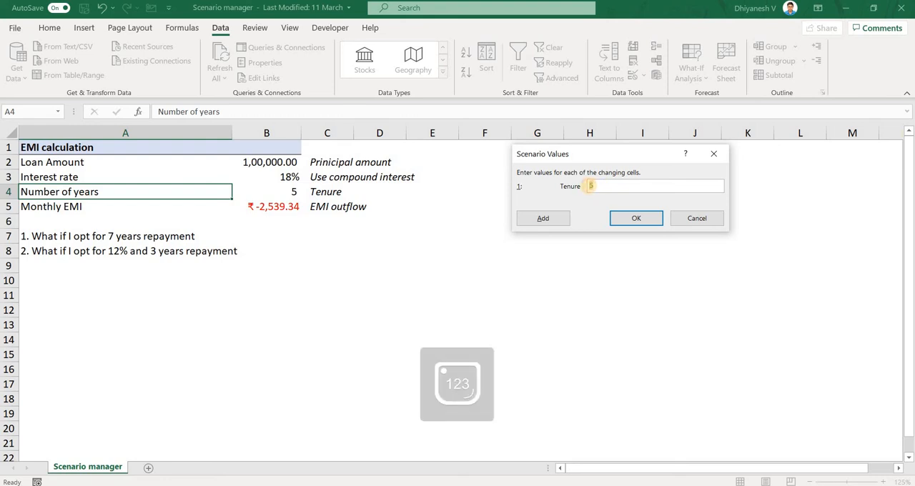
{"action": "type", "text": "7"}
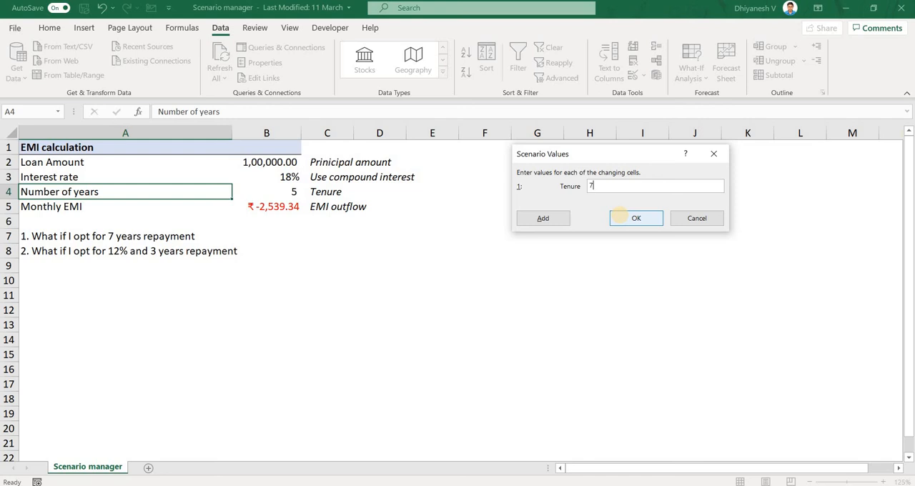
{"action": "left_click", "coordinate": [548, 220]}
{"action": "left_click", "coordinate": [548, 222]}
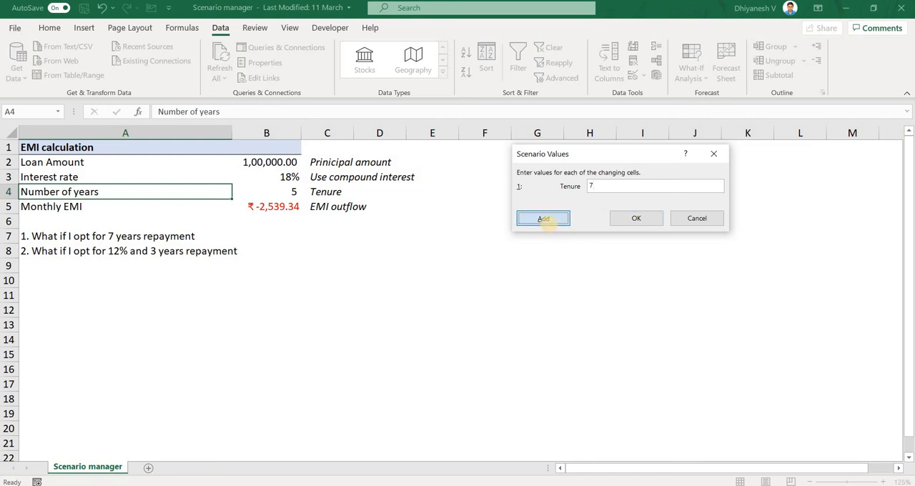
Define another scenario named "Second Bank" with the interest rate and number of years cells B3:B4 as its changing cells.
{"action": "left_click_drag", "start_coordinate": [535, 84], "coordinate": [513, 82]}
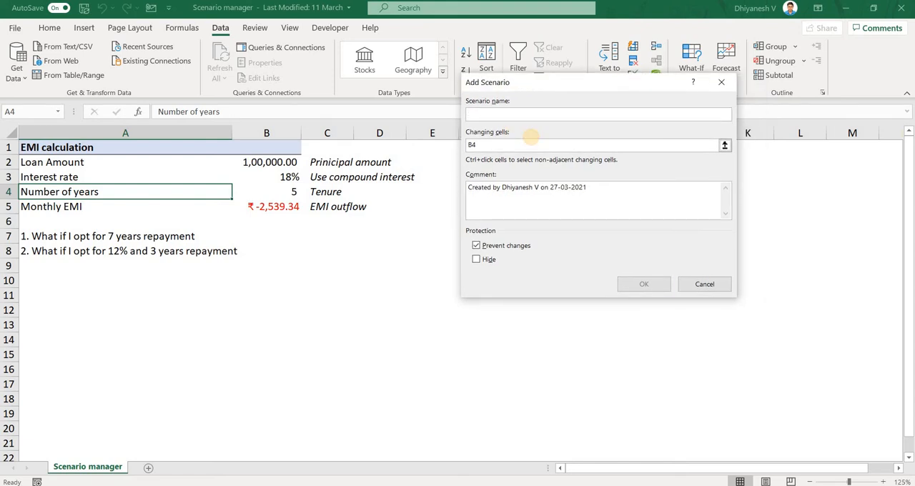
{"action": "type", "text": "Second Bank"}
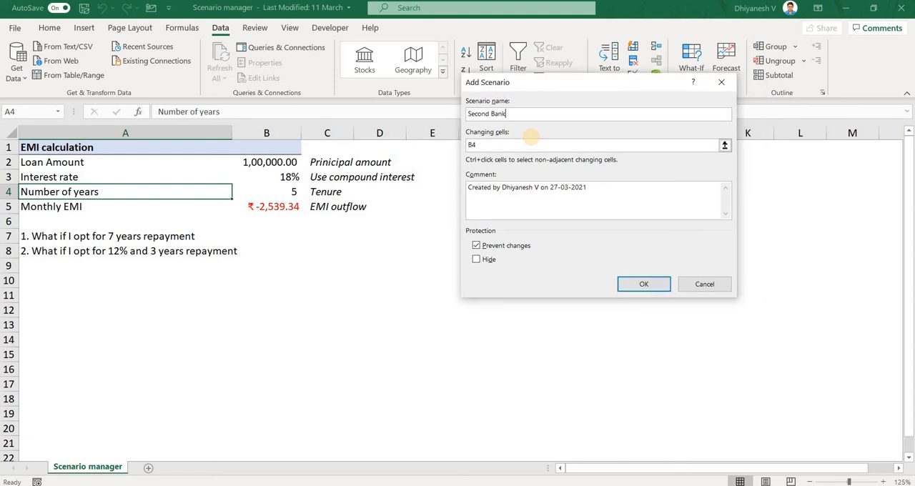
{"action": "left_click", "coordinate": [526, 145]}
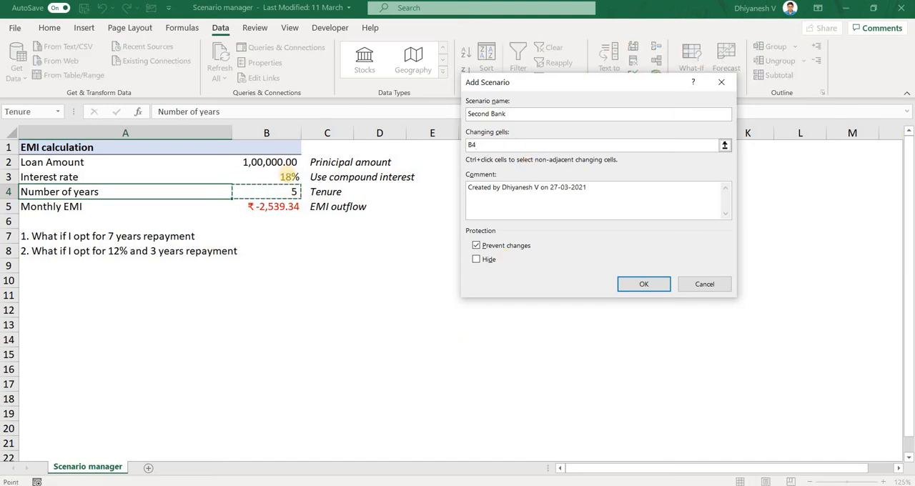
{"action": "left_click", "coordinate": [280, 177]}
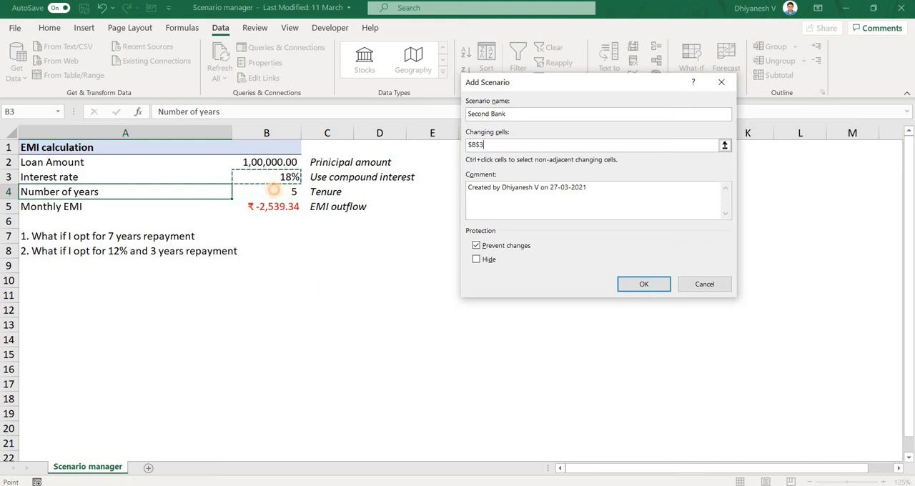
{"action": "left_click", "coordinate": [274, 190], "text": "shift"}
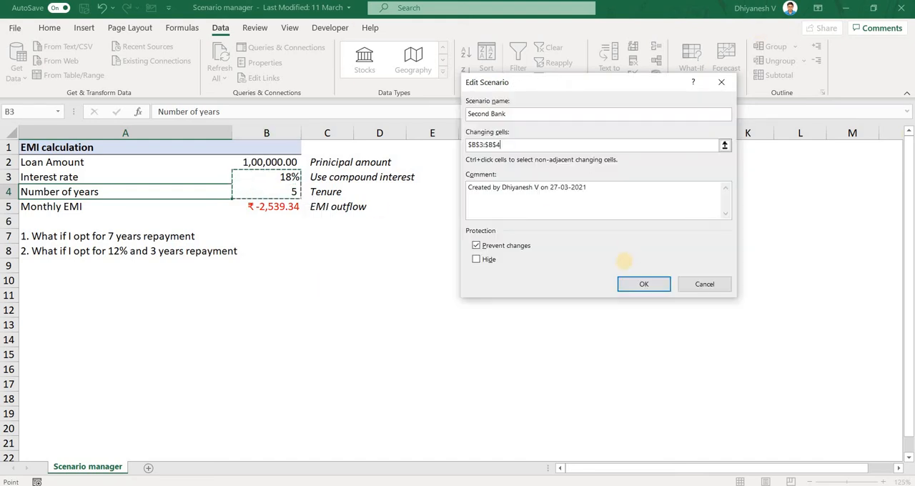
{"action": "left_click", "coordinate": [642, 284]}
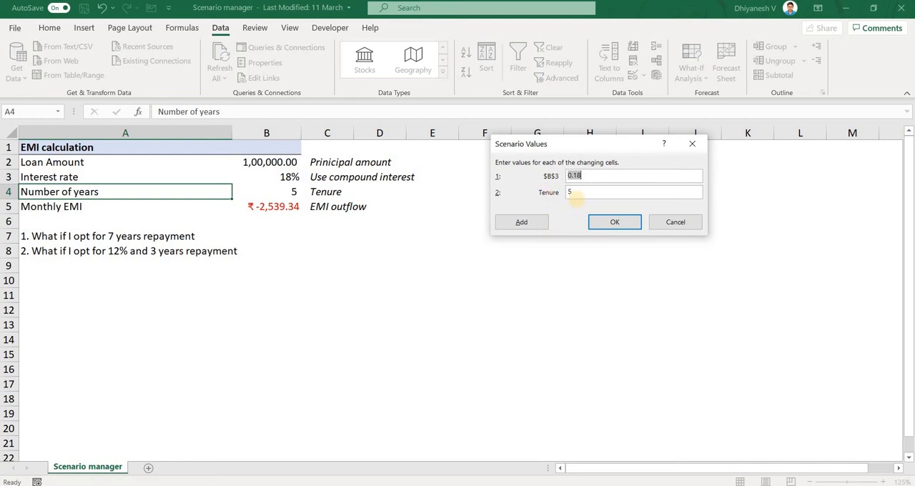
Set the Second Bank scenario's interest rate (B3) to 0.12 and its Tenure to 7, and save the scenario.
{"action": "double_click", "coordinate": [569, 192]}
{"action": "type", "text": "6"}
{"action": "left_click", "coordinate": [623, 175]}
{"action": "left_click_drag", "start_coordinate": [623, 174], "coordinate": [556, 175]}
{"action": "left_click", "coordinate": [580, 176]}
{"action": "left_click", "coordinate": [614, 221]}
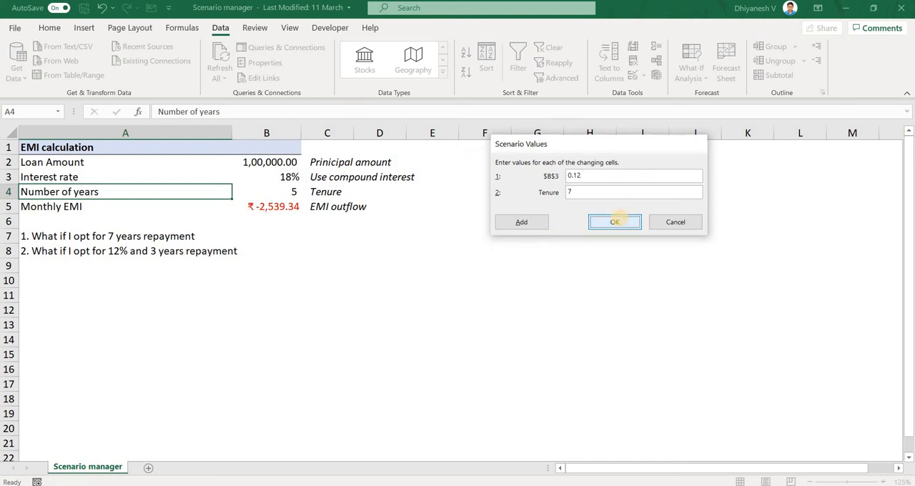
Generate a Scenario summary report with the monthly EMI cell B5 as the result cell.
{"action": "left_click", "coordinate": [528, 112]}
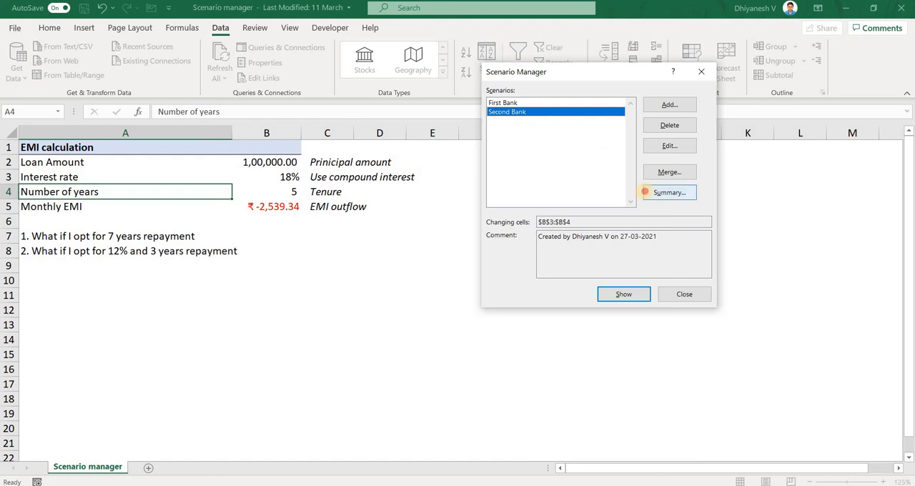
{"action": "left_click", "coordinate": [646, 192]}
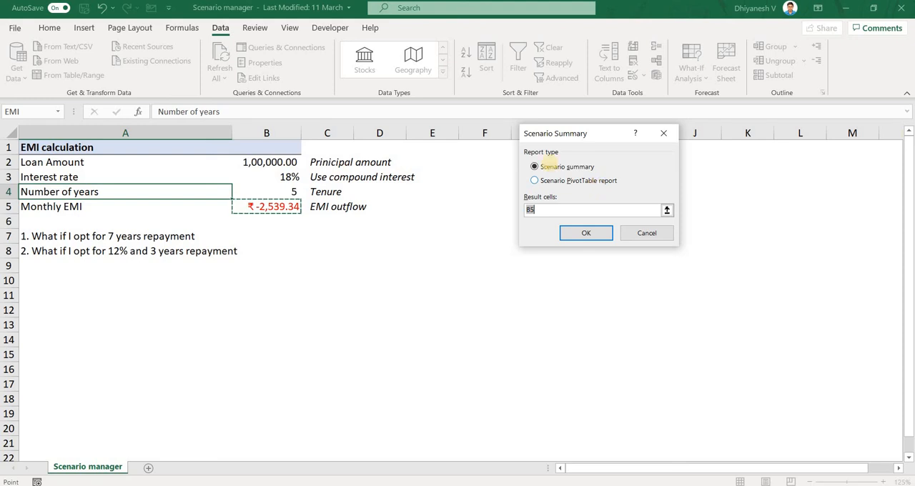
{"action": "left_click", "coordinate": [577, 165]}
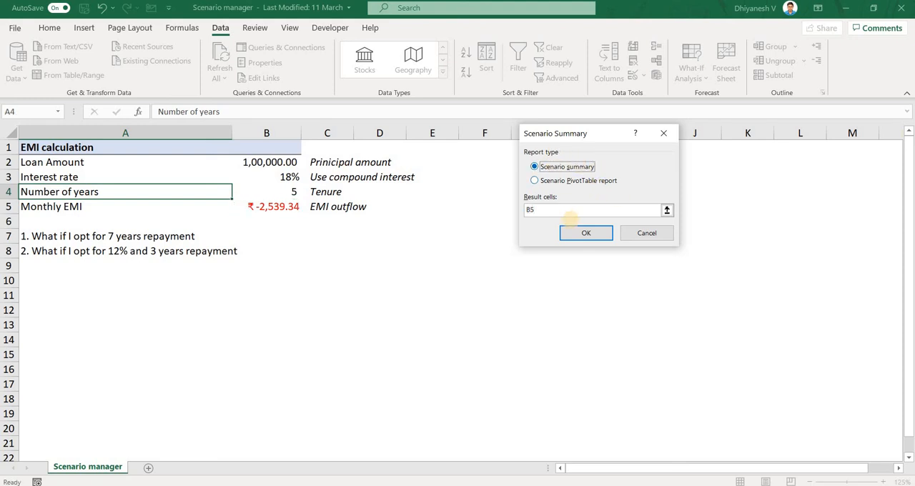
{"action": "left_click", "coordinate": [585, 234]}
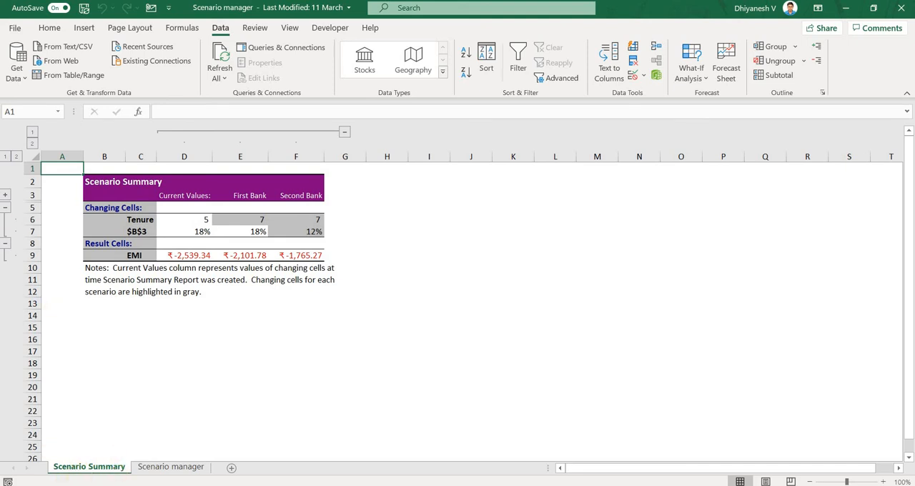
Collapse and re-expand the Changing Cells and Result Cells row groups in the summary report.
{"action": "left_click", "coordinate": [5, 206]}
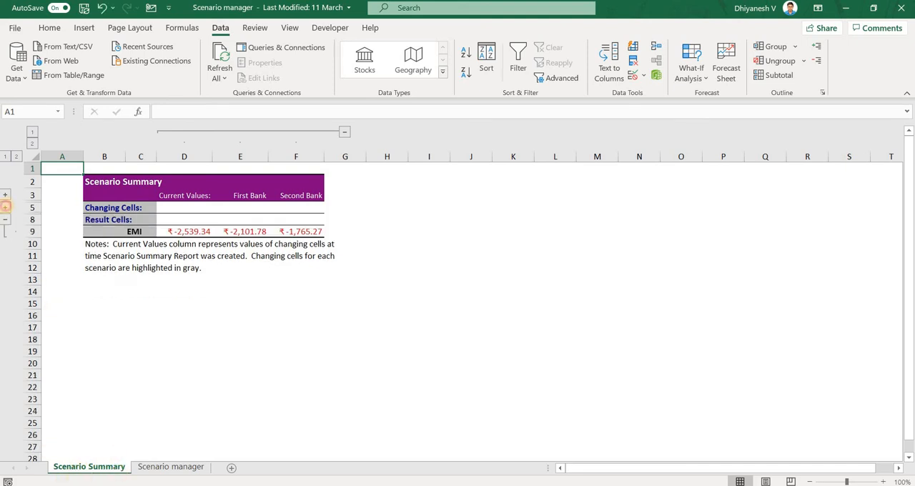
{"action": "left_click", "coordinate": [5, 207]}
{"action": "left_click", "coordinate": [5, 243]}
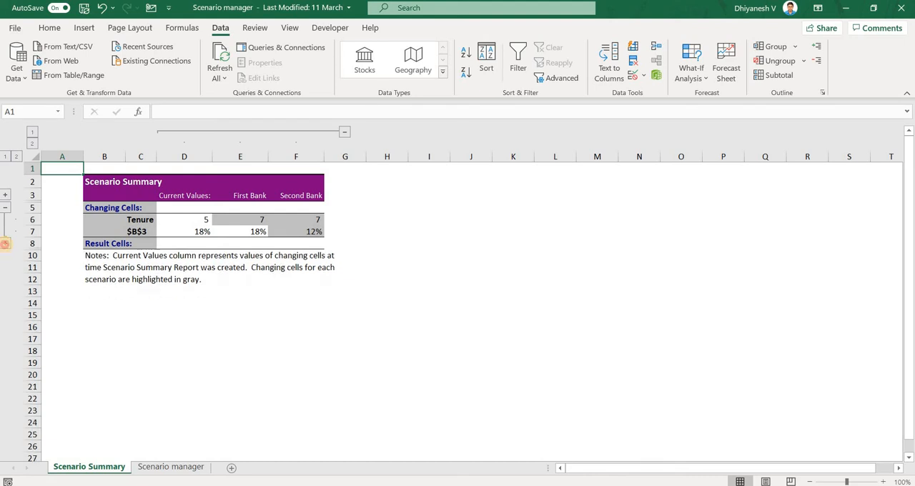
{"action": "left_click", "coordinate": [5, 243]}
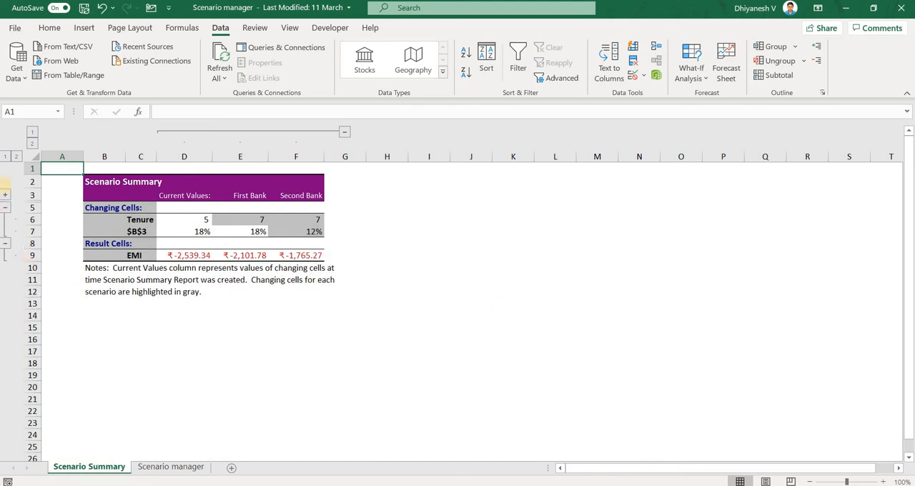
Expand the hidden comment row under the scenario names, inspect both banks' creation comments, and collapse the row again.
{"action": "left_click", "coordinate": [5, 193]}
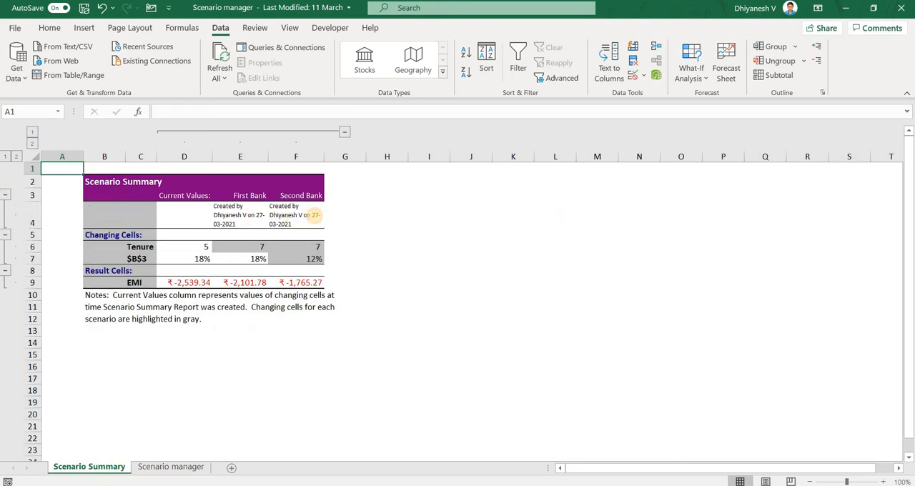
{"action": "left_click", "coordinate": [251, 217]}
{"action": "left_click", "coordinate": [307, 217]}
{"action": "left_click", "coordinate": [256, 218]}
{"action": "left_click", "coordinate": [301, 220]}
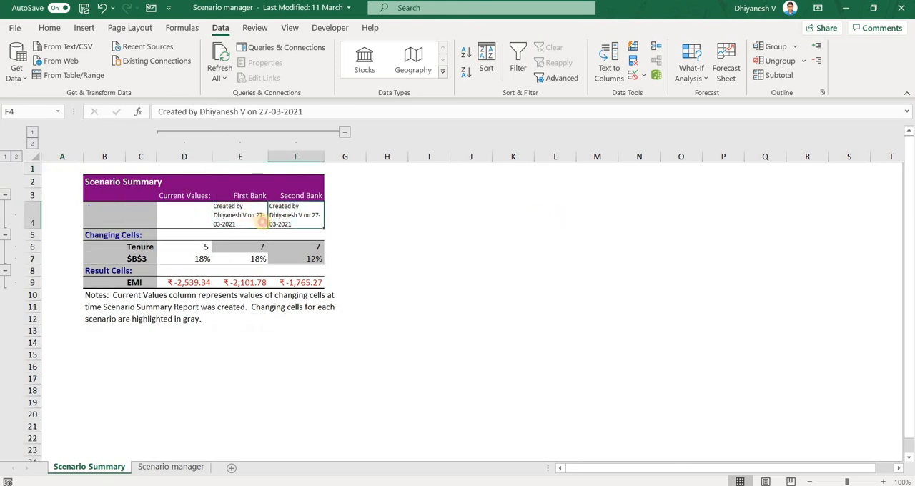
{"action": "left_click", "coordinate": [262, 222]}
{"action": "left_click", "coordinate": [288, 223]}
{"action": "left_click", "coordinate": [225, 222]}
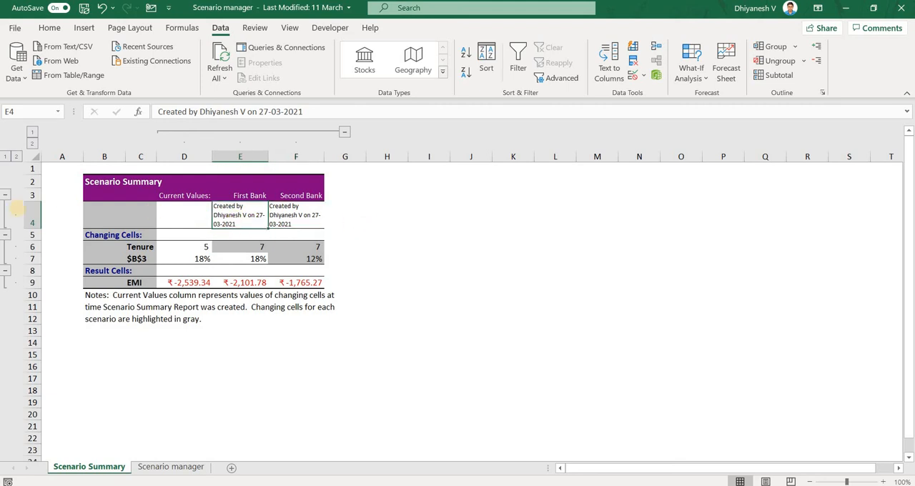
{"action": "left_click", "coordinate": [5, 196]}
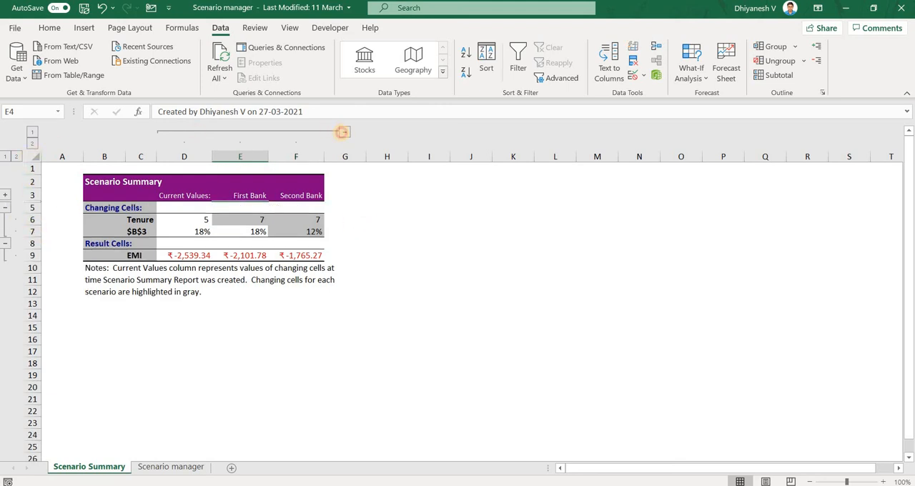
Collapse and re-expand the column group holding the current, First Bank and Second Bank values.
{"action": "left_click", "coordinate": [344, 132]}
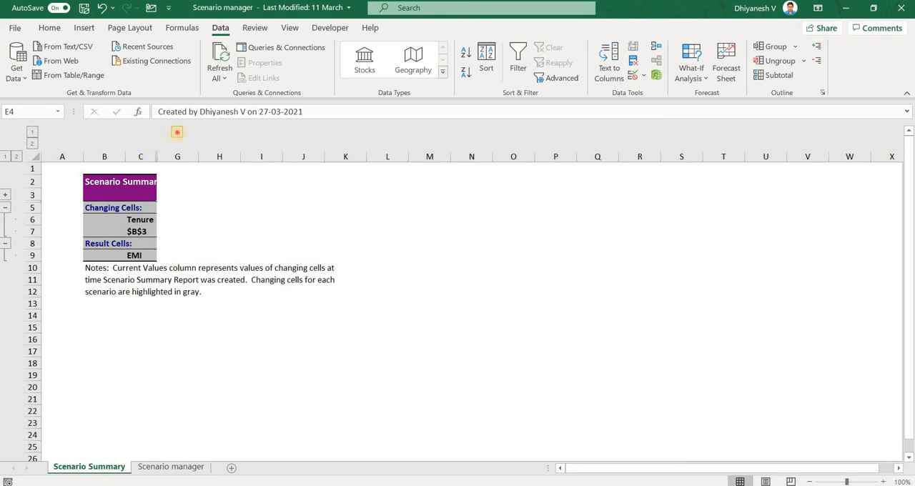
{"action": "left_click", "coordinate": [177, 131]}
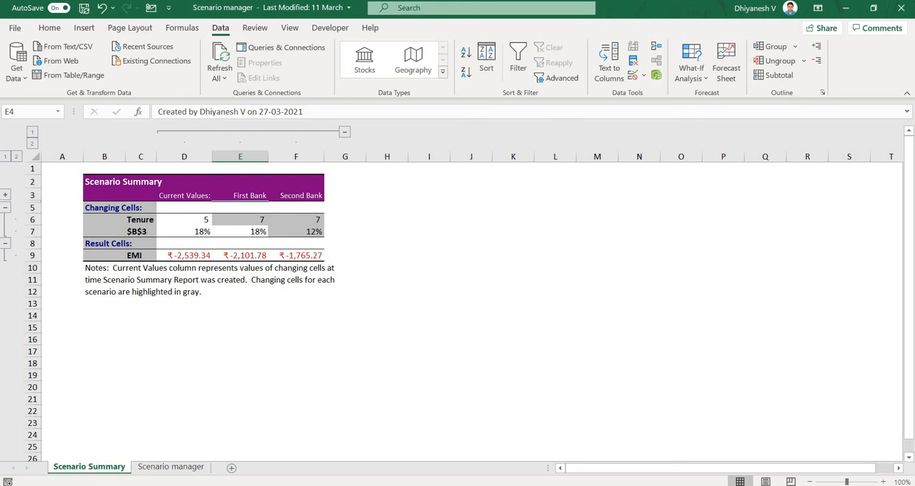
{"action": "left_click", "coordinate": [333, 333]}
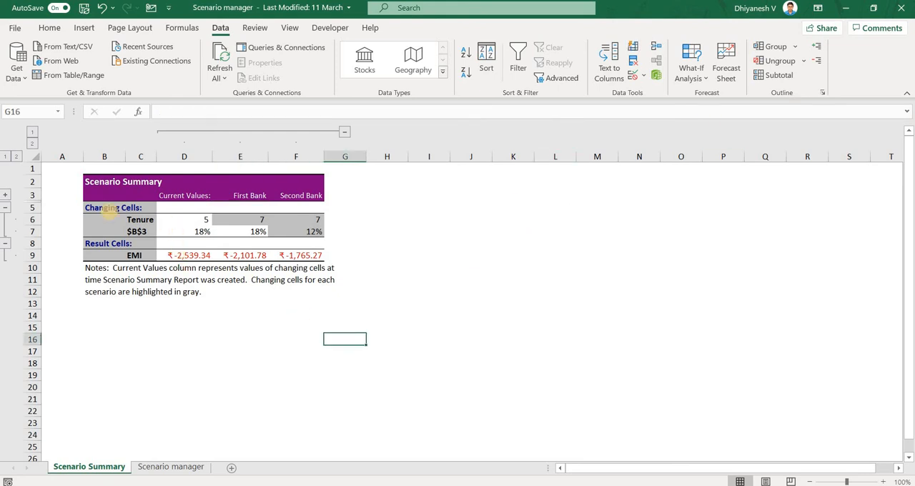
Examine the report's changing and result cell labels, comparing the named Tenure and EMI cells with the unnamed $B$3 cell.
{"action": "left_click", "coordinate": [109, 208]}
{"action": "left_click", "coordinate": [138, 222]}
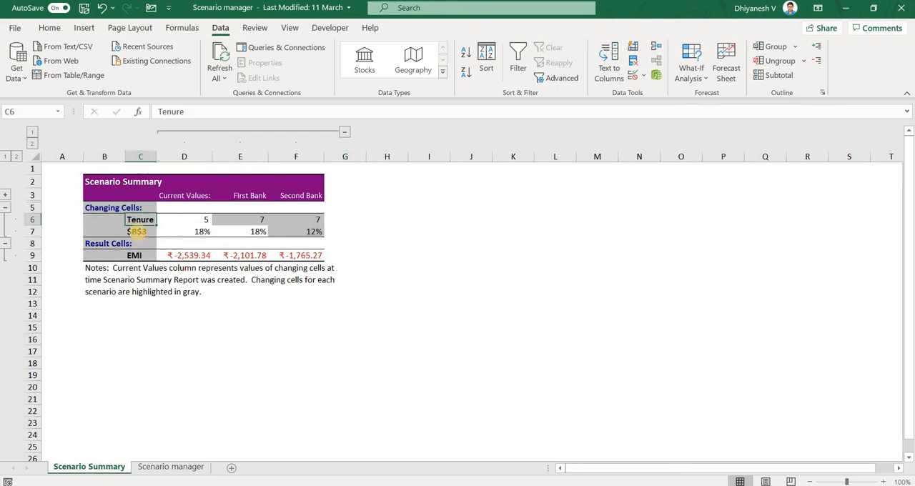
{"action": "left_click", "coordinate": [137, 232]}
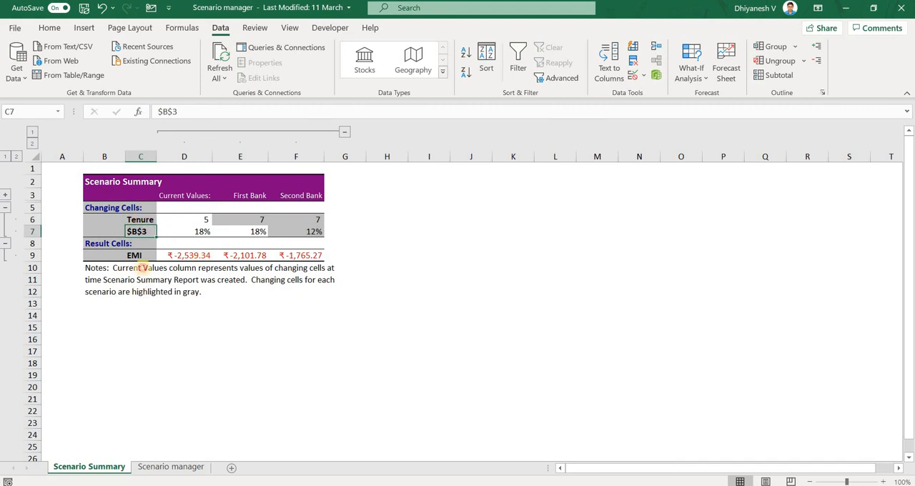
{"action": "left_click_drag", "start_coordinate": [140, 208], "coordinate": [138, 292]}
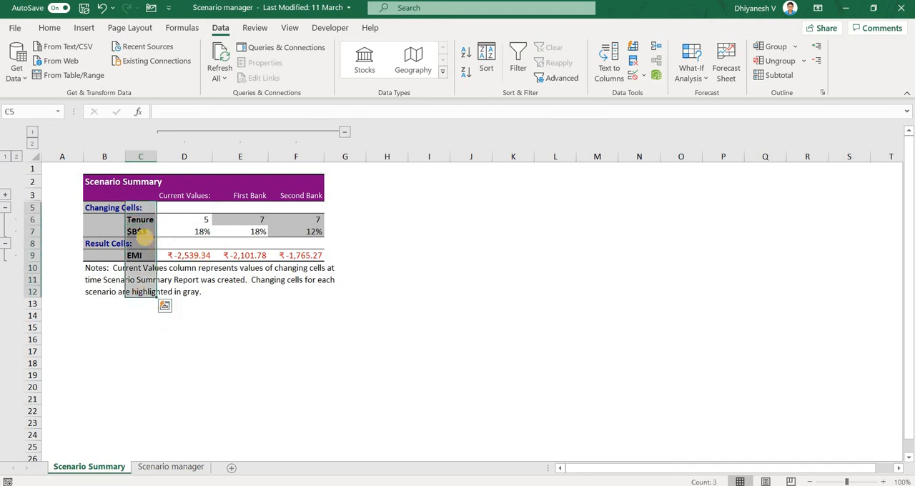
{"action": "left_click", "coordinate": [139, 219]}
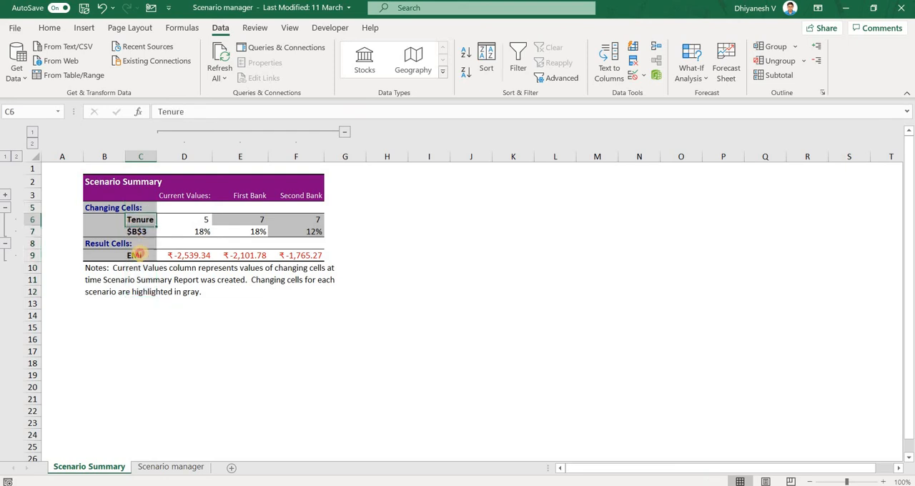
{"action": "left_click", "coordinate": [138, 255]}
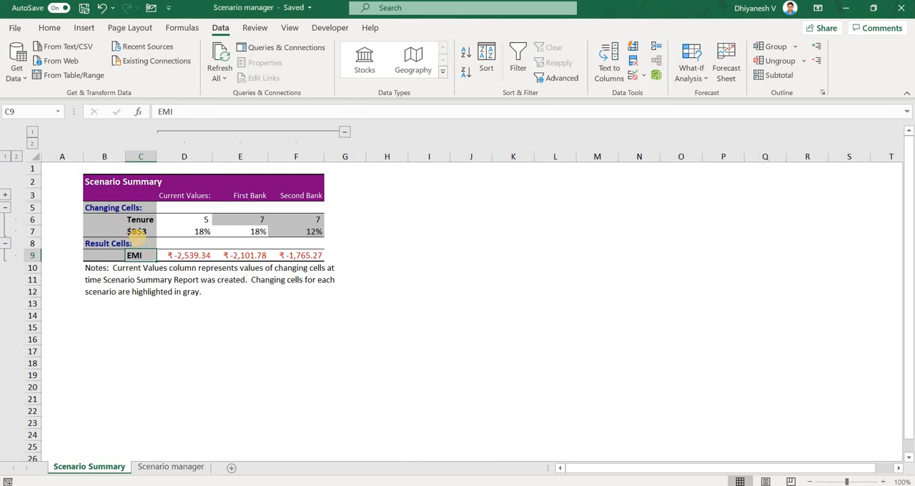
{"action": "left_click", "coordinate": [137, 234]}
{"action": "left_click", "coordinate": [175, 236]}
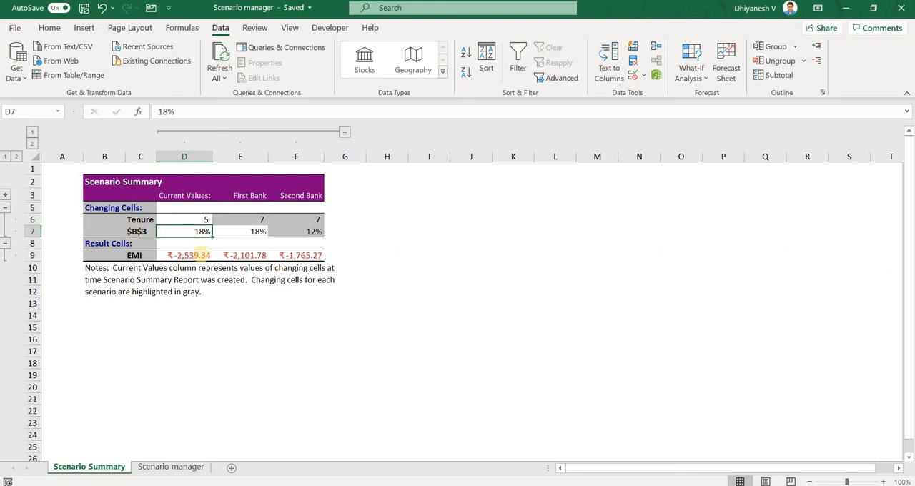
{"action": "left_click", "coordinate": [136, 230]}
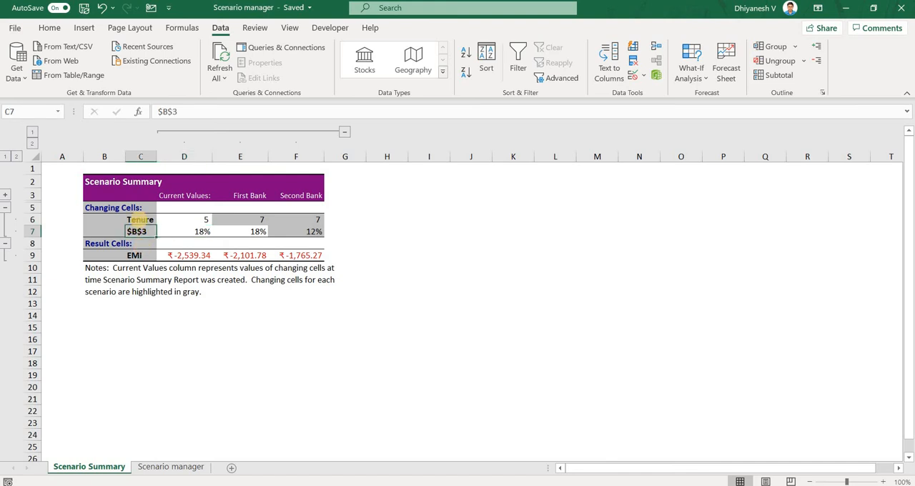
{"action": "left_click", "coordinate": [139, 221]}
{"action": "left_click", "coordinate": [135, 231]}
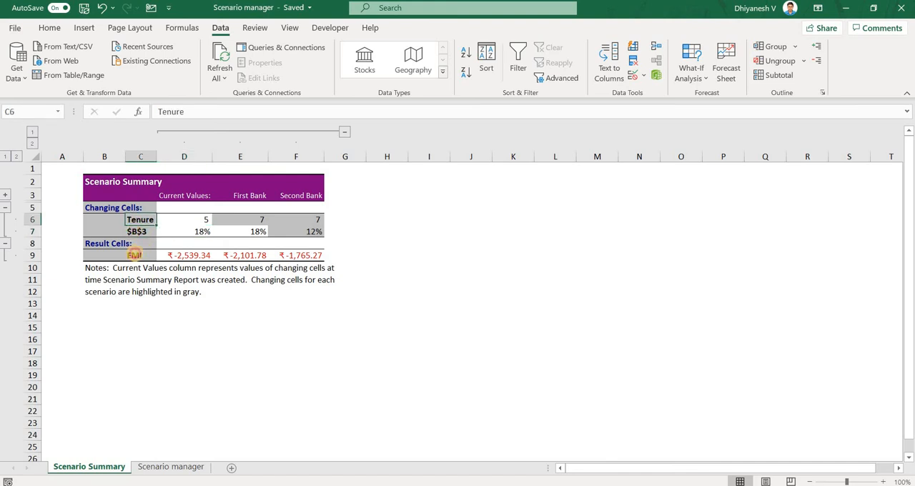
{"action": "left_click", "coordinate": [134, 255]}
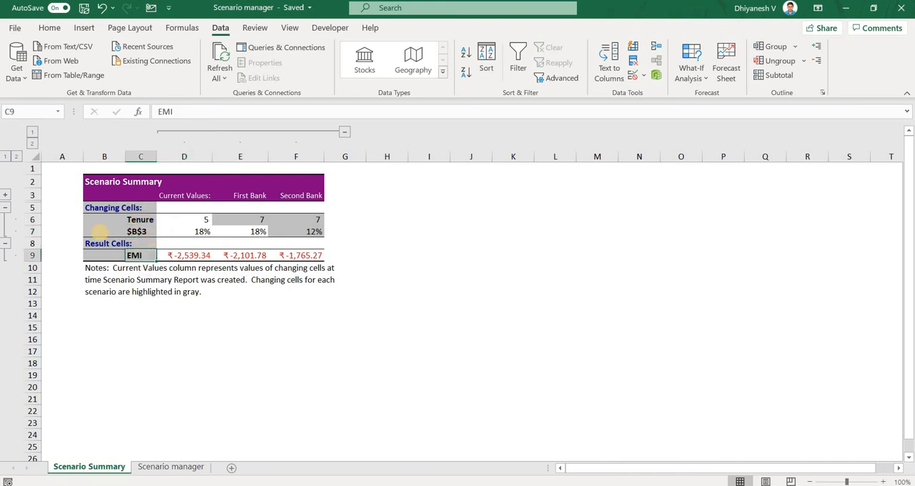
Compare the tenure, interest rate and EMI values across the Current Values, First Bank and Second Bank columns.
{"action": "left_click_drag", "start_coordinate": [107, 220], "coordinate": [318, 220]}
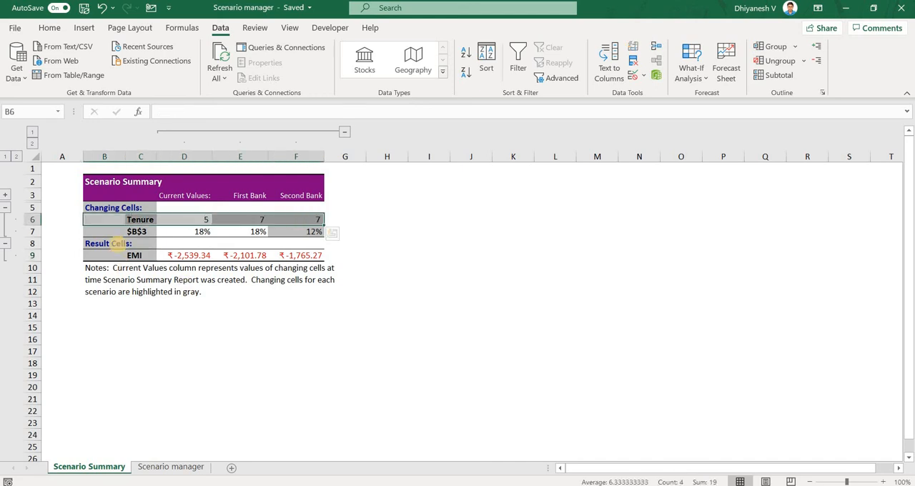
{"action": "left_click_drag", "start_coordinate": [136, 231], "coordinate": [314, 231]}
{"action": "left_click", "coordinate": [300, 268]}
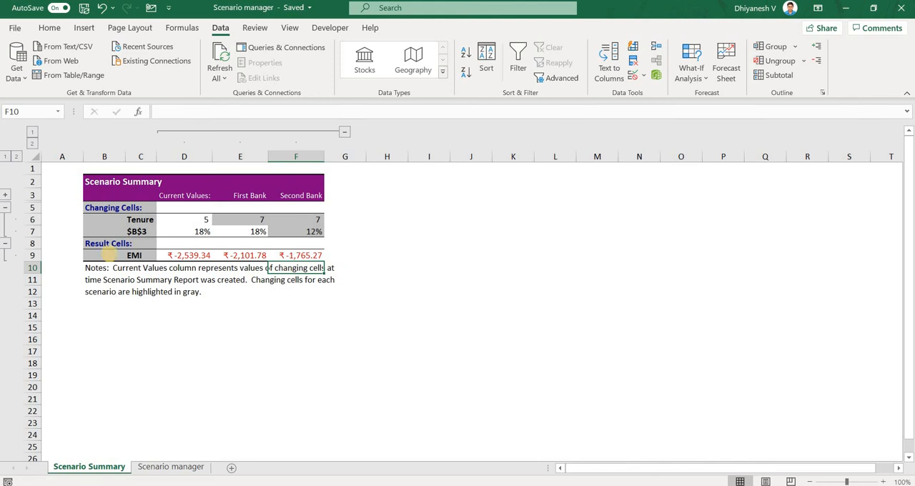
{"action": "left_click", "coordinate": [137, 231]}
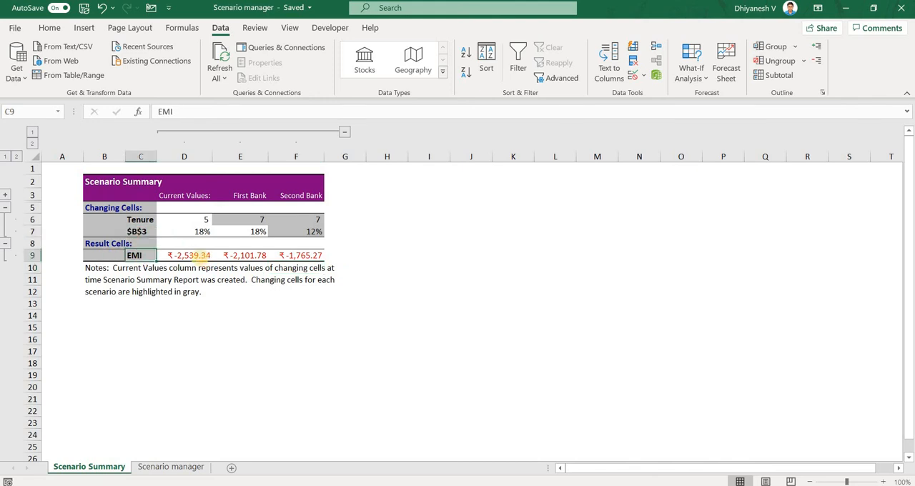
{"action": "left_click", "coordinate": [206, 256]}
{"action": "left_click", "coordinate": [232, 255]}
{"action": "left_click", "coordinate": [326, 255]}
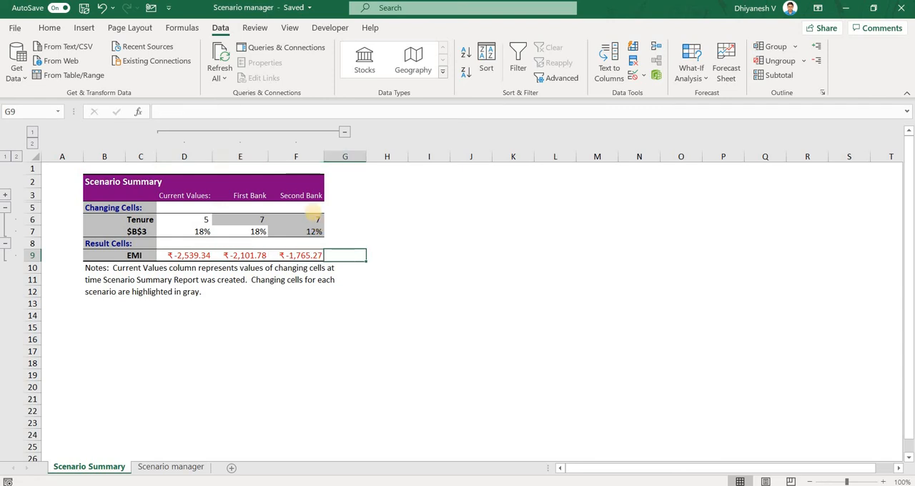
{"action": "left_click_drag", "start_coordinate": [312, 208], "coordinate": [315, 244]}
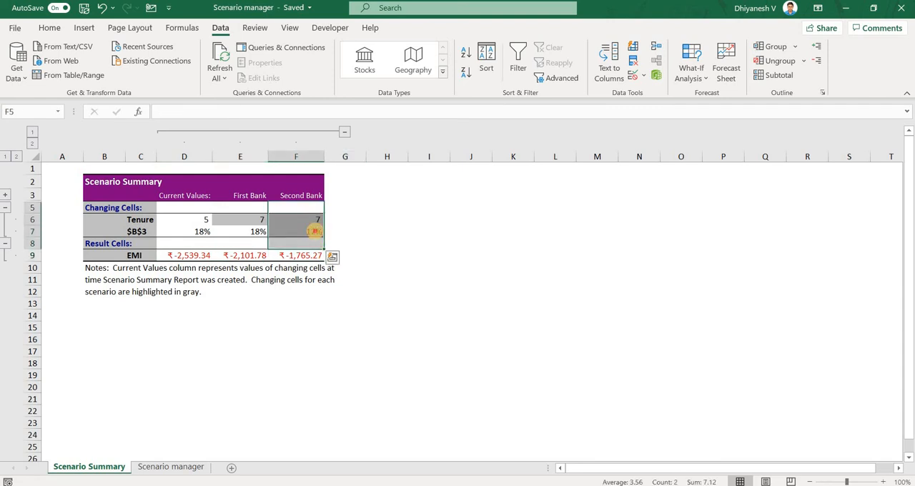
{"action": "left_click", "coordinate": [306, 253]}
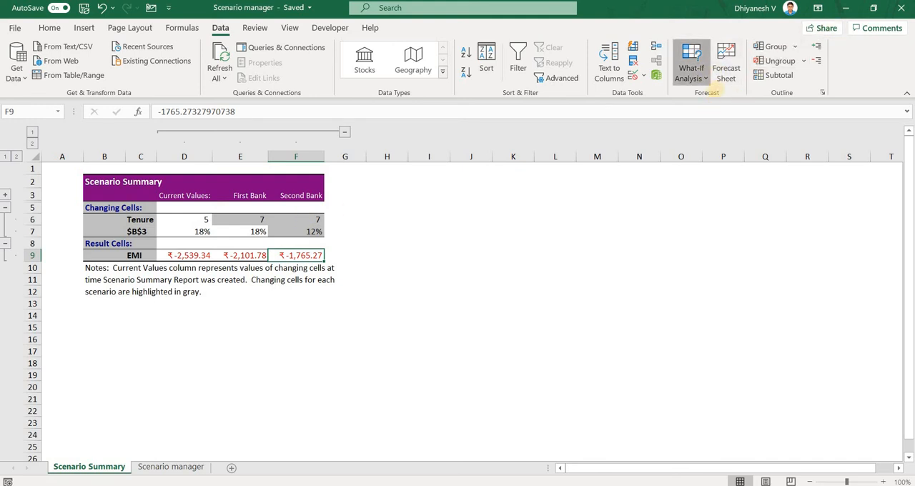
{"action": "left_click", "coordinate": [708, 80]}
{"action": "left_click", "coordinate": [711, 94]}
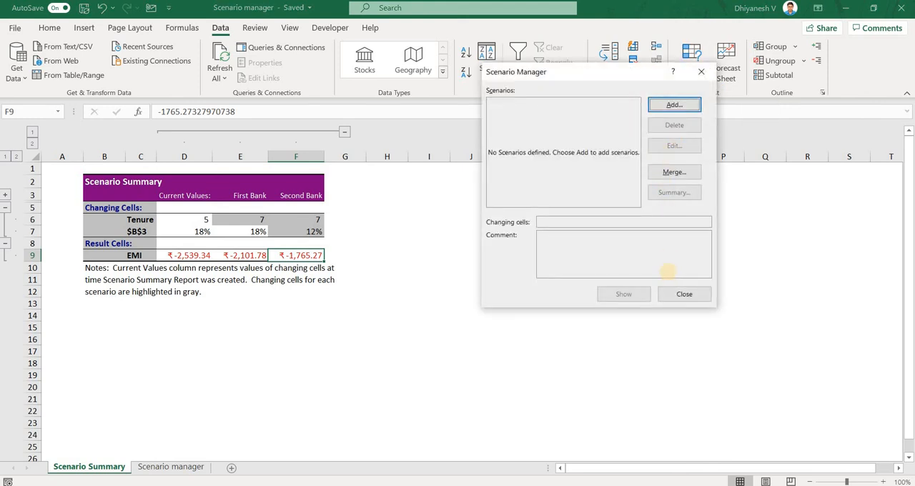
{"action": "left_click", "coordinate": [681, 293]}
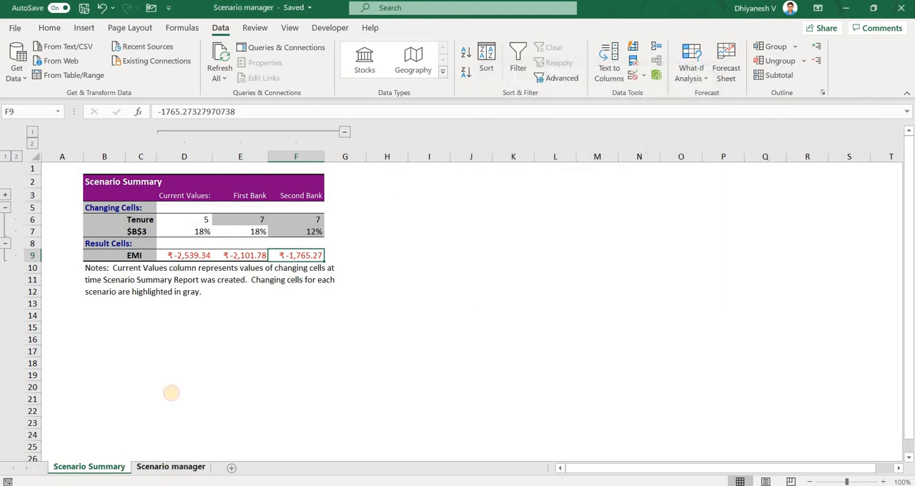
Edit the Second Bank scenario on the Scenario manager sheet, setting its Tenure value to 3.
{"action": "left_click", "coordinate": [170, 466]}
{"action": "left_click", "coordinate": [708, 80]}
{"action": "left_click", "coordinate": [711, 94]}
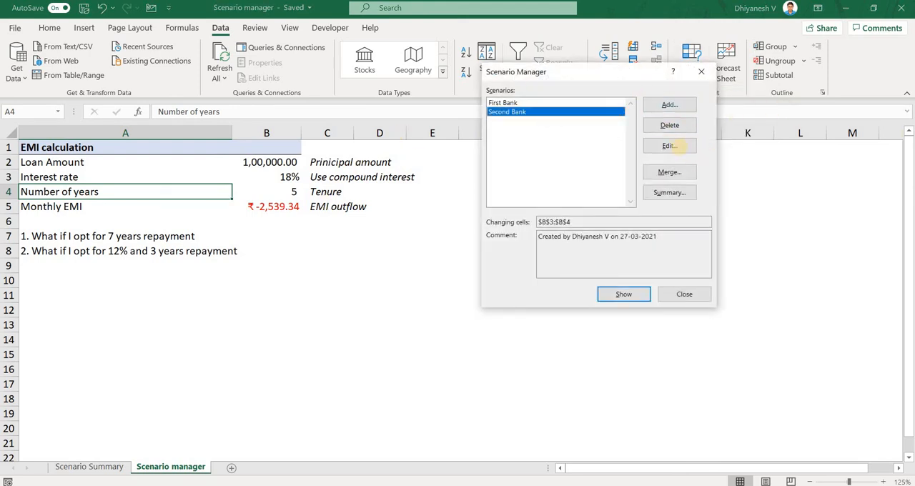
{"action": "left_click", "coordinate": [671, 146]}
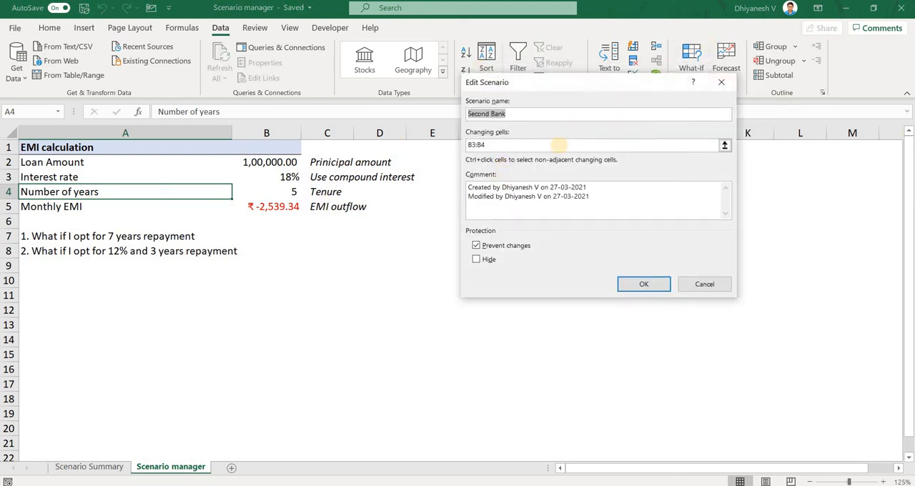
{"action": "left_click", "coordinate": [557, 144]}
{"action": "left_click", "coordinate": [617, 283]}
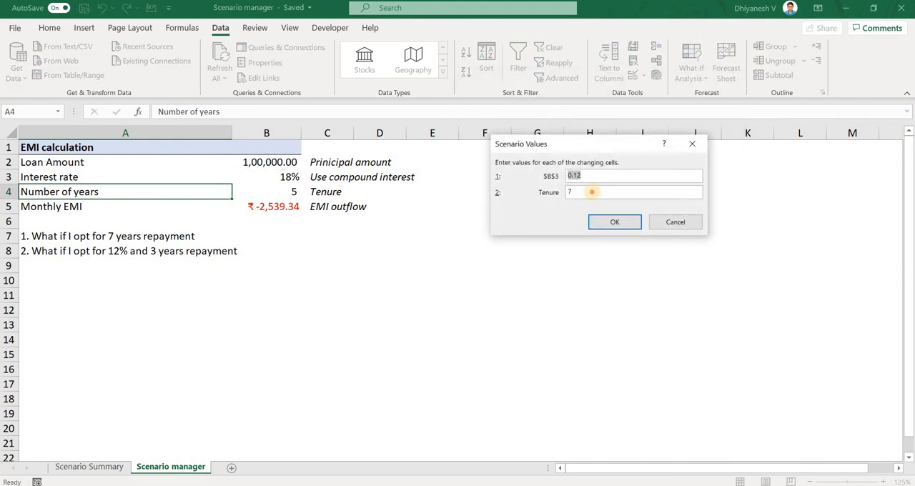
{"action": "left_click", "coordinate": [592, 191]}
{"action": "key", "text": "BackSpace"}
{"action": "type", "text": "3"}
{"action": "left_click", "coordinate": [615, 222]}
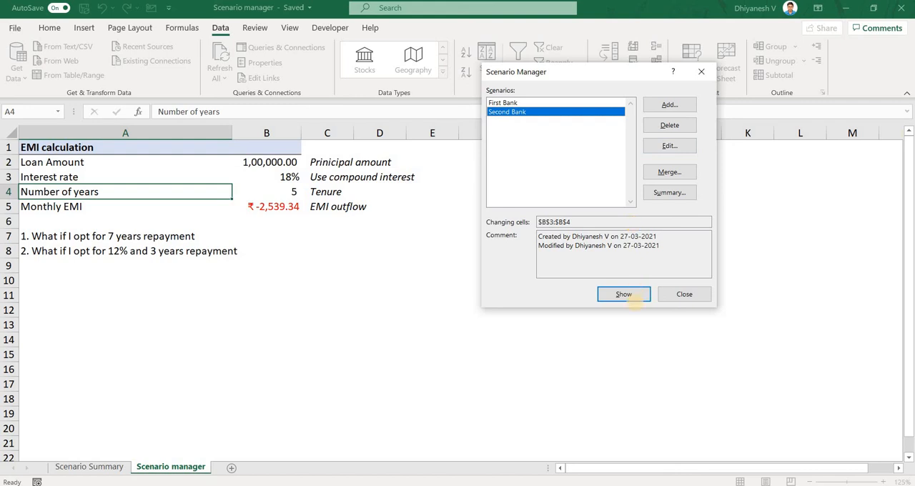
Apply the Second Bank scenario to the EMI calculation and generate a scenario summary report with B5 as the result cell.
{"action": "left_click", "coordinate": [624, 294]}
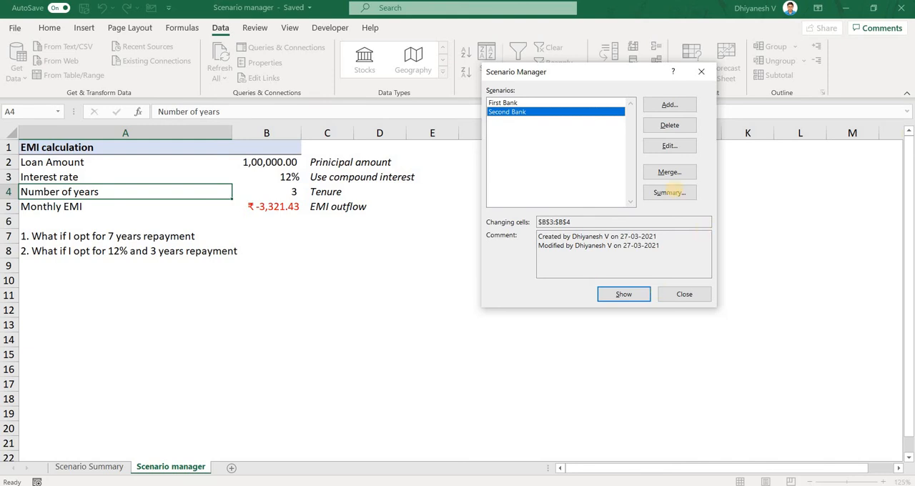
{"action": "left_click", "coordinate": [670, 191]}
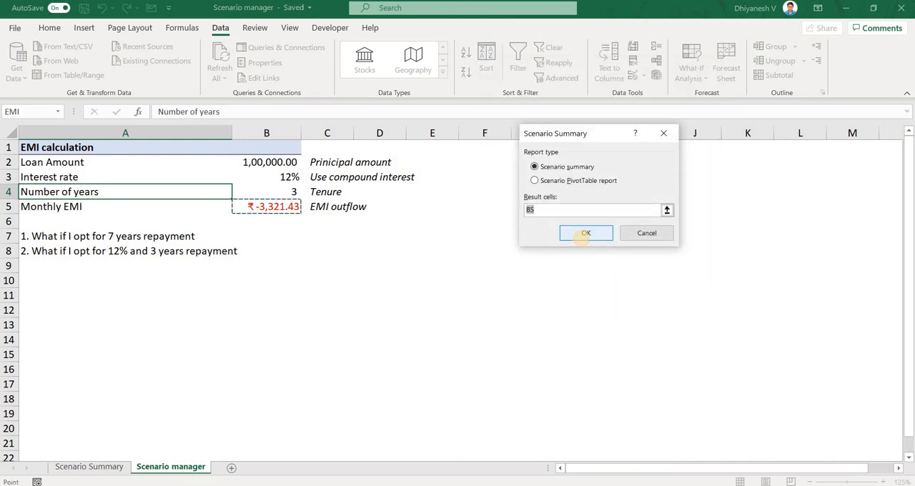
{"action": "left_click", "coordinate": [585, 233]}
{"action": "left_click_drag", "start_coordinate": [306, 207], "coordinate": [311, 327]}
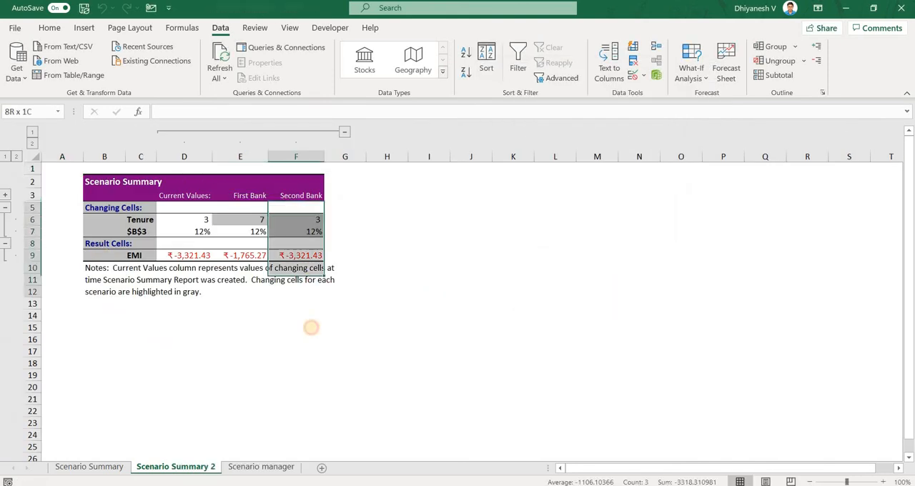
{"action": "left_click", "coordinate": [643, 244]}
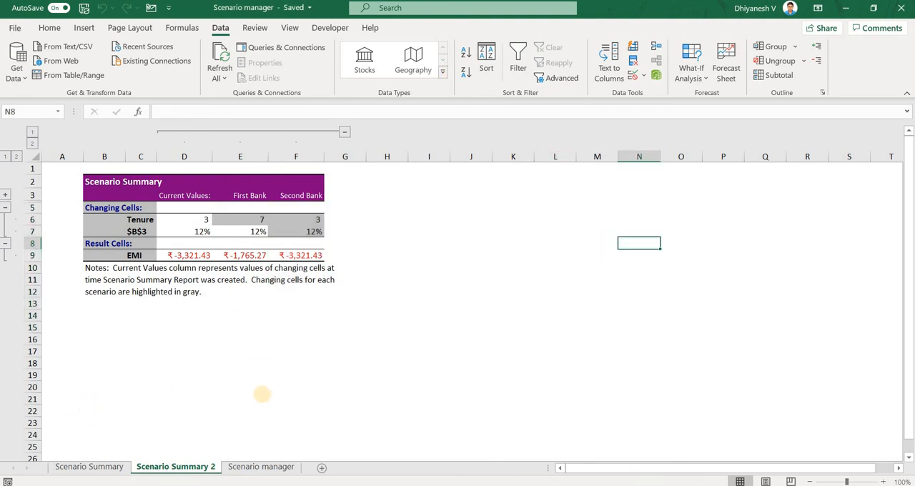
Return to the first Scenario Summary report and review its tenure, interest rate and EMI cells for each column.
{"action": "left_click", "coordinate": [111, 464]}
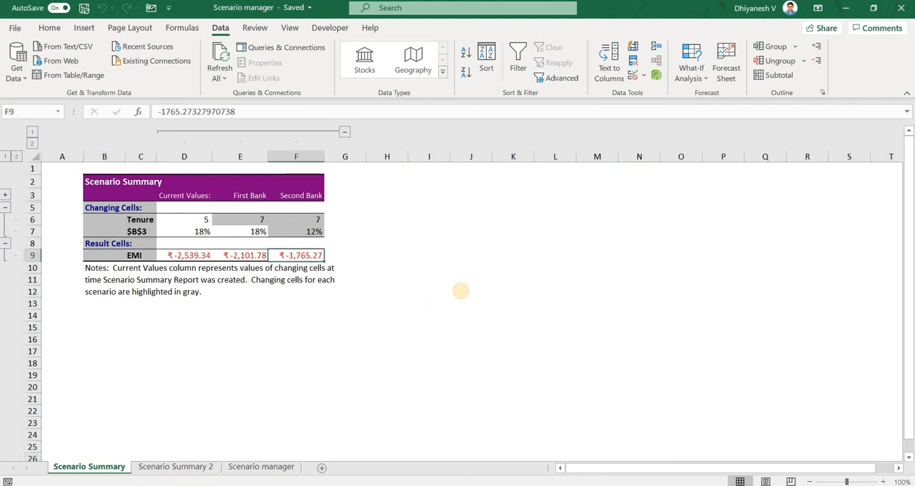
{"action": "key", "text": "Right"}
{"action": "key", "text": "Right"}
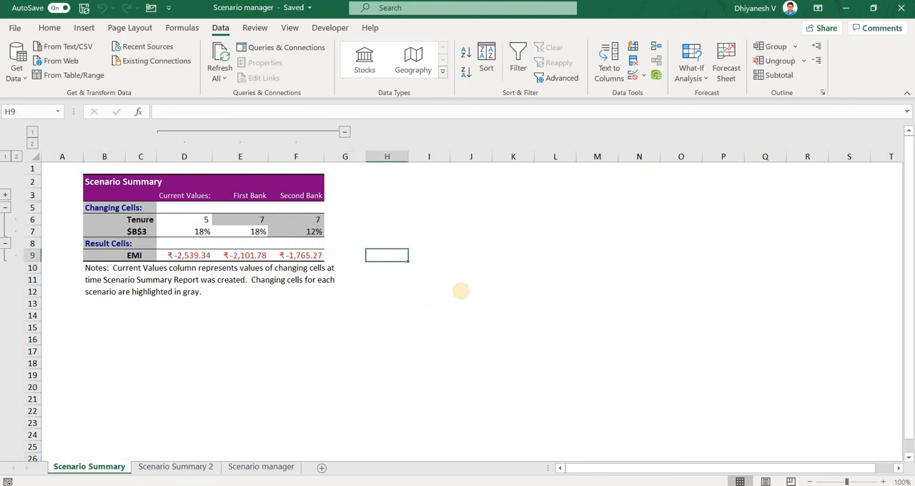
{"action": "key", "text": "Left"}
{"action": "key", "text": "Up"}
{"action": "key", "text": "Left"}
{"action": "key", "text": "Up"}
{"action": "key", "text": "Up"}
{"action": "key", "text": "Down"}
{"action": "key", "text": "Down"}
{"action": "key", "text": "Down"}
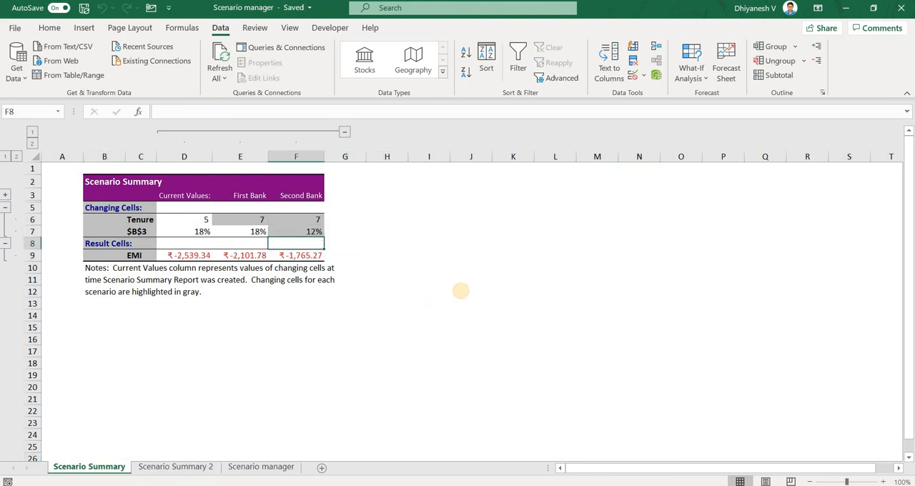
{"action": "key", "text": "Left"}
{"action": "key", "text": "Left"}
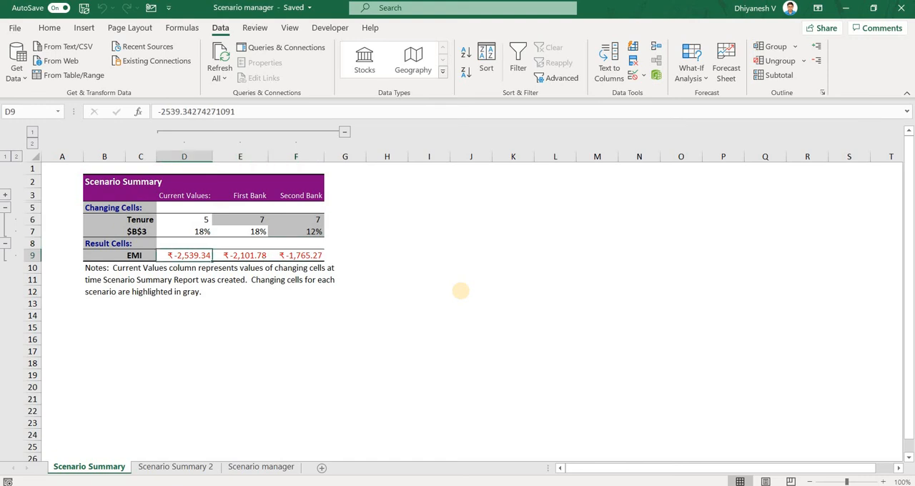
{"action": "key", "text": "Right"}
{"action": "key", "text": "Right"}
{"action": "key", "text": "Left"}
{"action": "key", "text": "Up"}
{"action": "key", "text": "Up"}
{"action": "key", "text": "Up"}
{"action": "key", "text": "Left"}
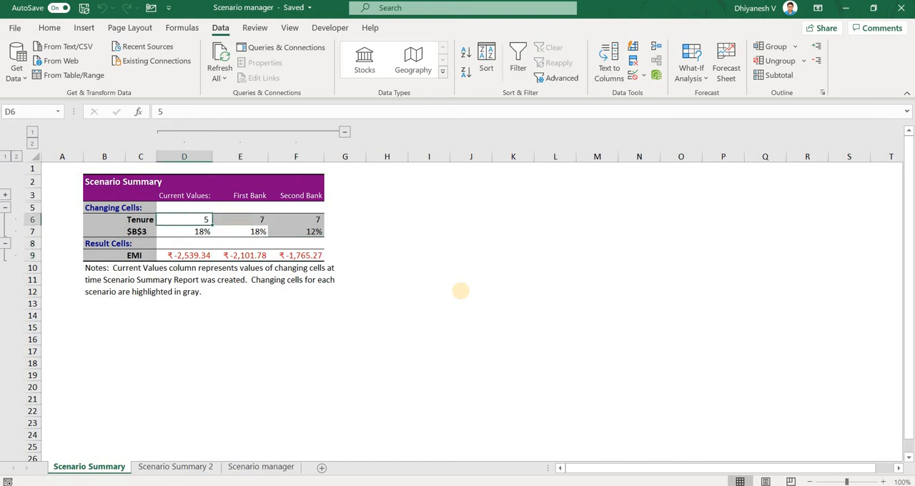
{"action": "key", "text": "Down"}
{"action": "key", "text": "Right"}
{"action": "key", "text": "Right"}
{"action": "key", "text": "Up"}
Highlight the changing values in D6:F7 and the EMI results in row 9 to compare the scenarios.
{"action": "key", "text": "Left"}
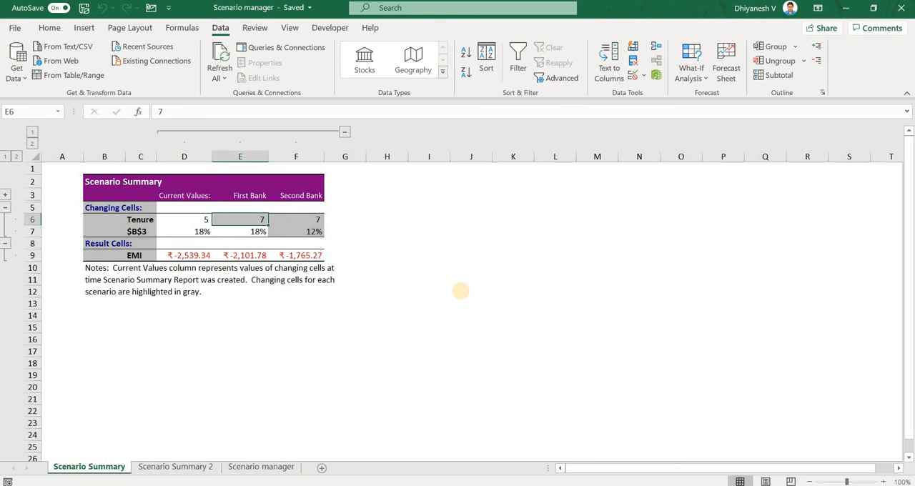
{"action": "key", "text": "Left"}
{"action": "key", "text": "shift+Down"}
{"action": "key", "text": "shift+Right"}
{"action": "key", "text": "shift+Right"}
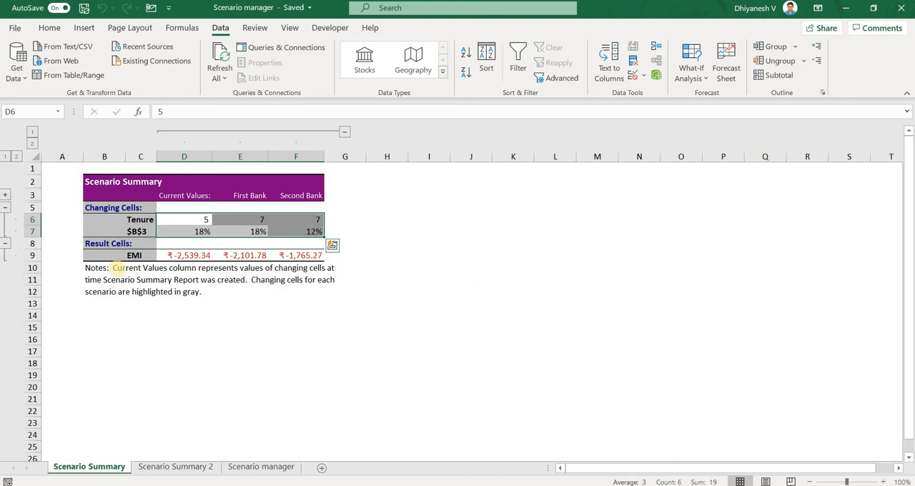
{"action": "left_click_drag", "start_coordinate": [169, 254], "coordinate": [385, 261]}
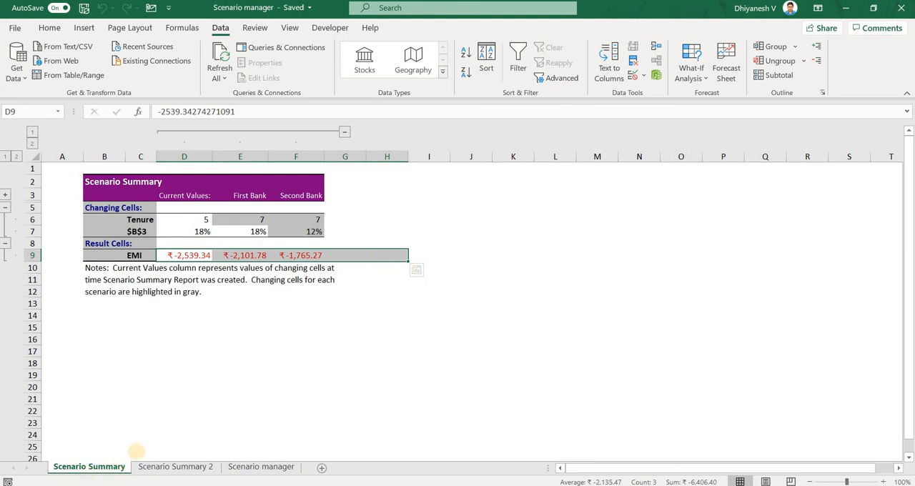
Review the changing and result values in the Scenario Summary 2 report, including the Second Bank interest rate.
{"action": "left_click", "coordinate": [176, 466]}
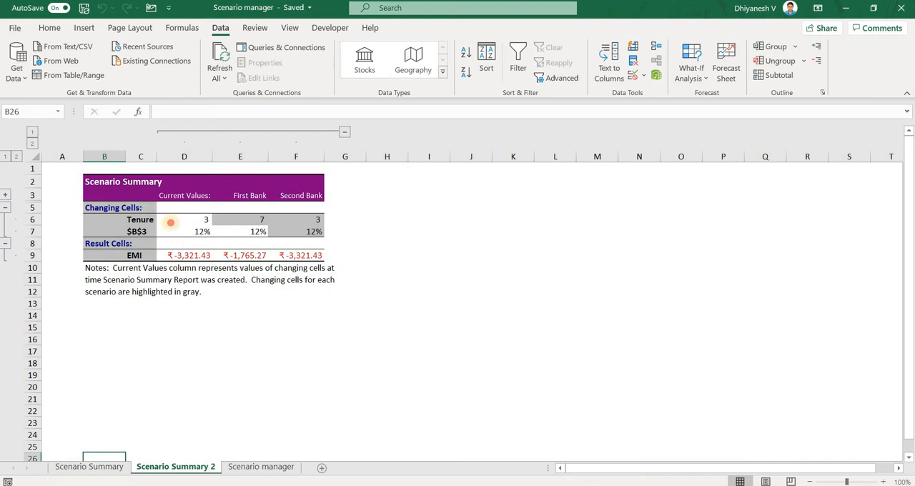
{"action": "left_click_drag", "start_coordinate": [148, 208], "coordinate": [312, 267]}
{"action": "left_click", "coordinate": [432, 291]}
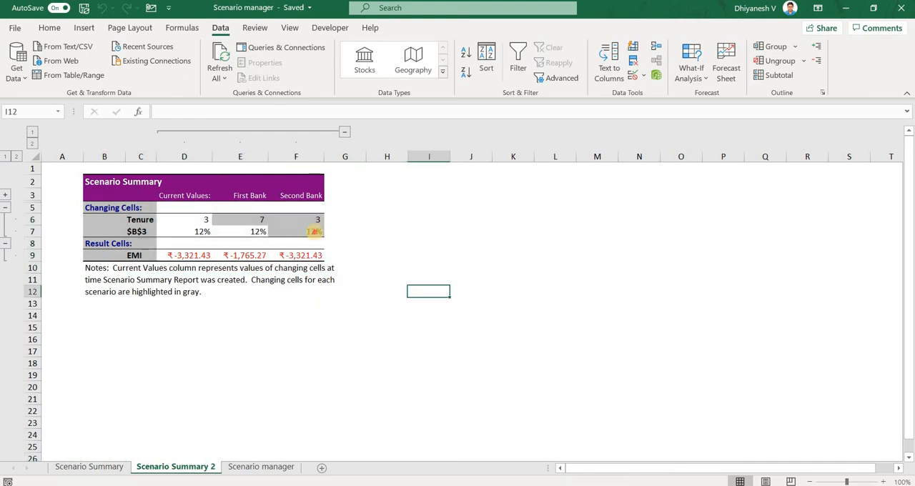
{"action": "left_click", "coordinate": [296, 231]}
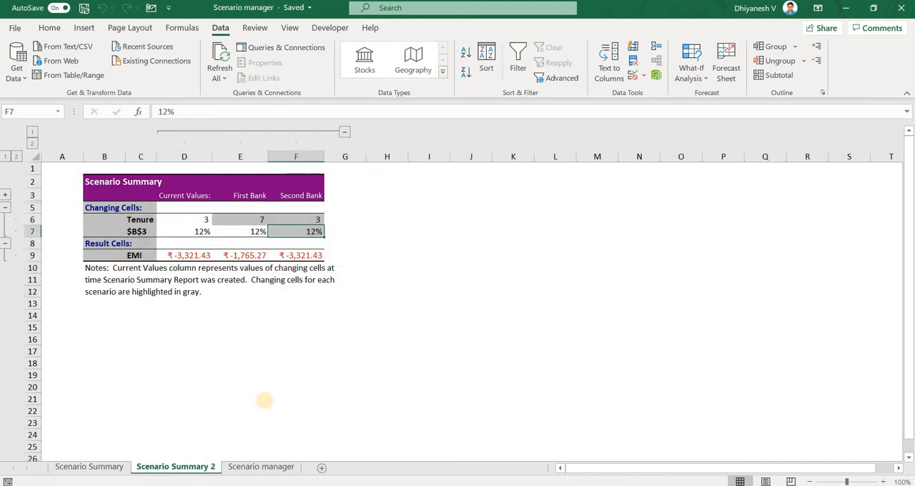
Set the interest rate to 18% and the number of years to 5 in the EMI calculation on the Scenario manager sheet.
{"action": "left_click", "coordinate": [261, 466]}
{"action": "left_click", "coordinate": [690, 74]}
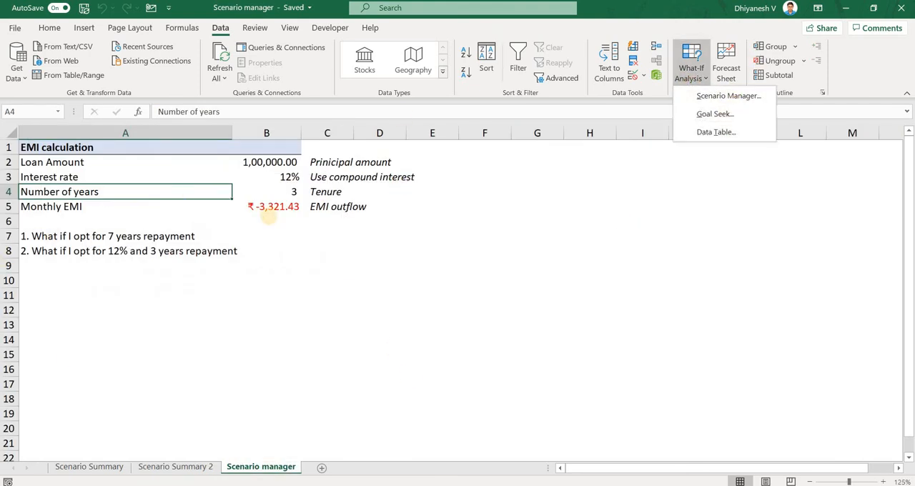
{"action": "left_click", "coordinate": [276, 207]}
{"action": "left_click", "coordinate": [275, 207]}
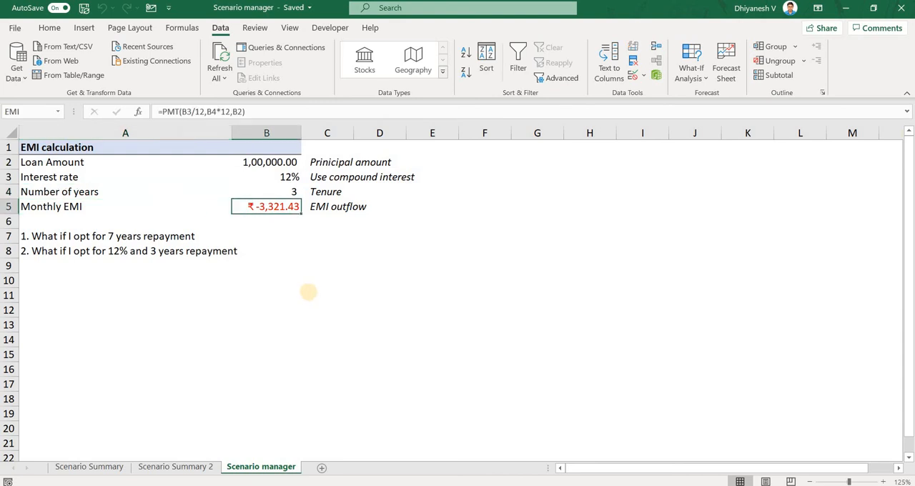
{"action": "left_click", "coordinate": [270, 180]}
{"action": "left_click", "coordinate": [278, 207]}
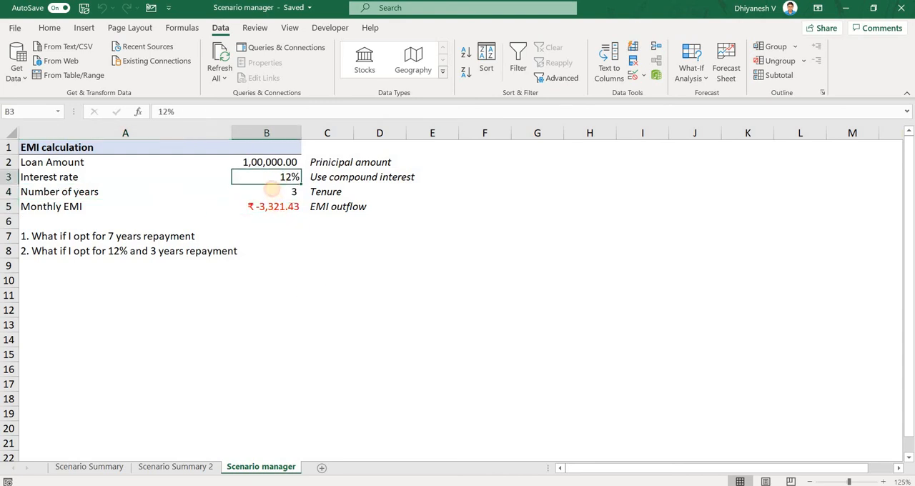
{"action": "left_click", "coordinate": [271, 180]}
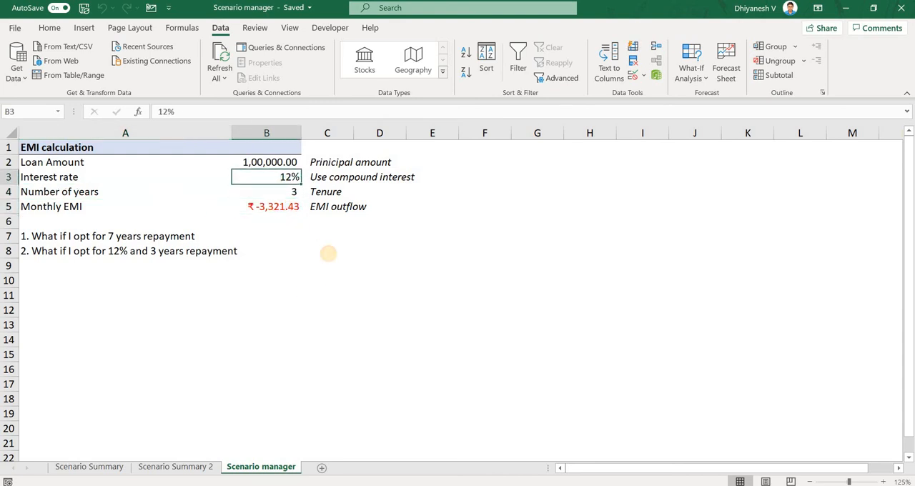
{"action": "type", "text": "18"}
{"action": "key", "text": "Return"}
{"action": "type", "text": "5"}
{"action": "key", "text": "Return"}
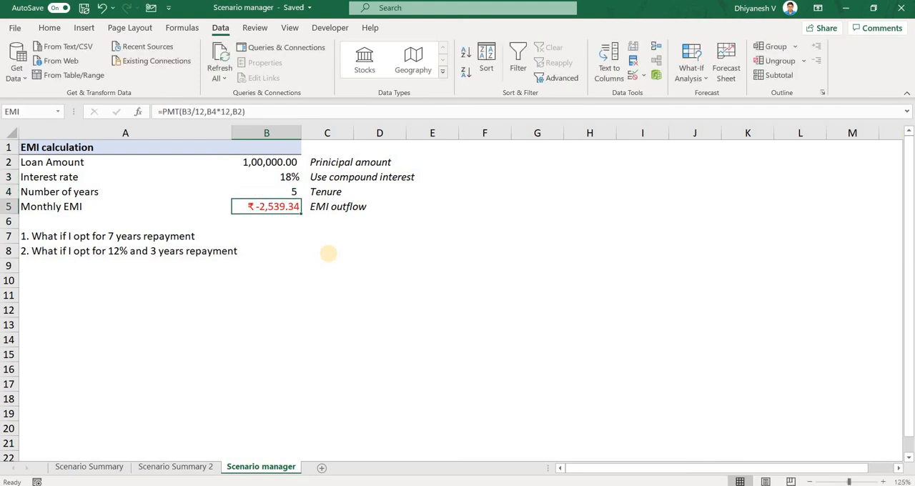